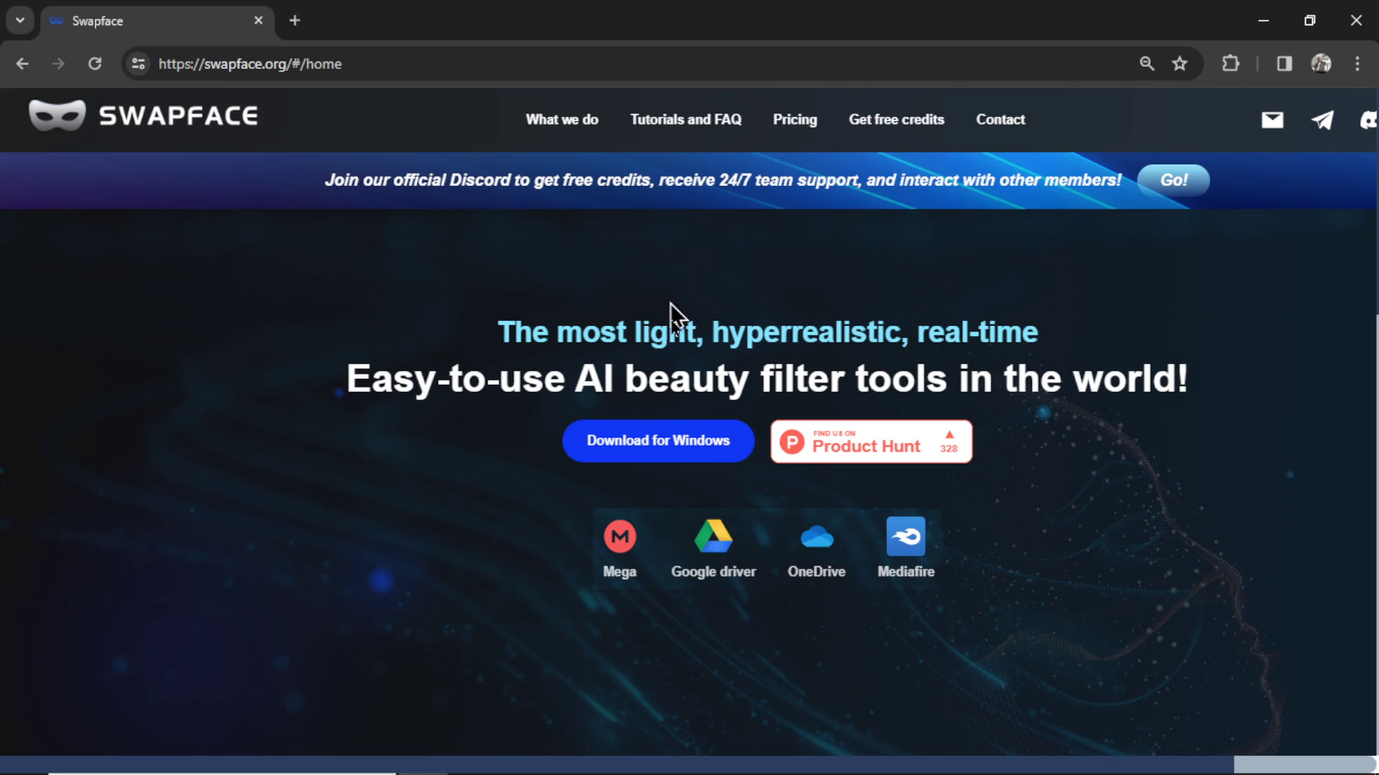
- Choose Download for Windows on swapface.org to reach the MEGA page for Swapface v1.5.6.exe
click(696, 456)
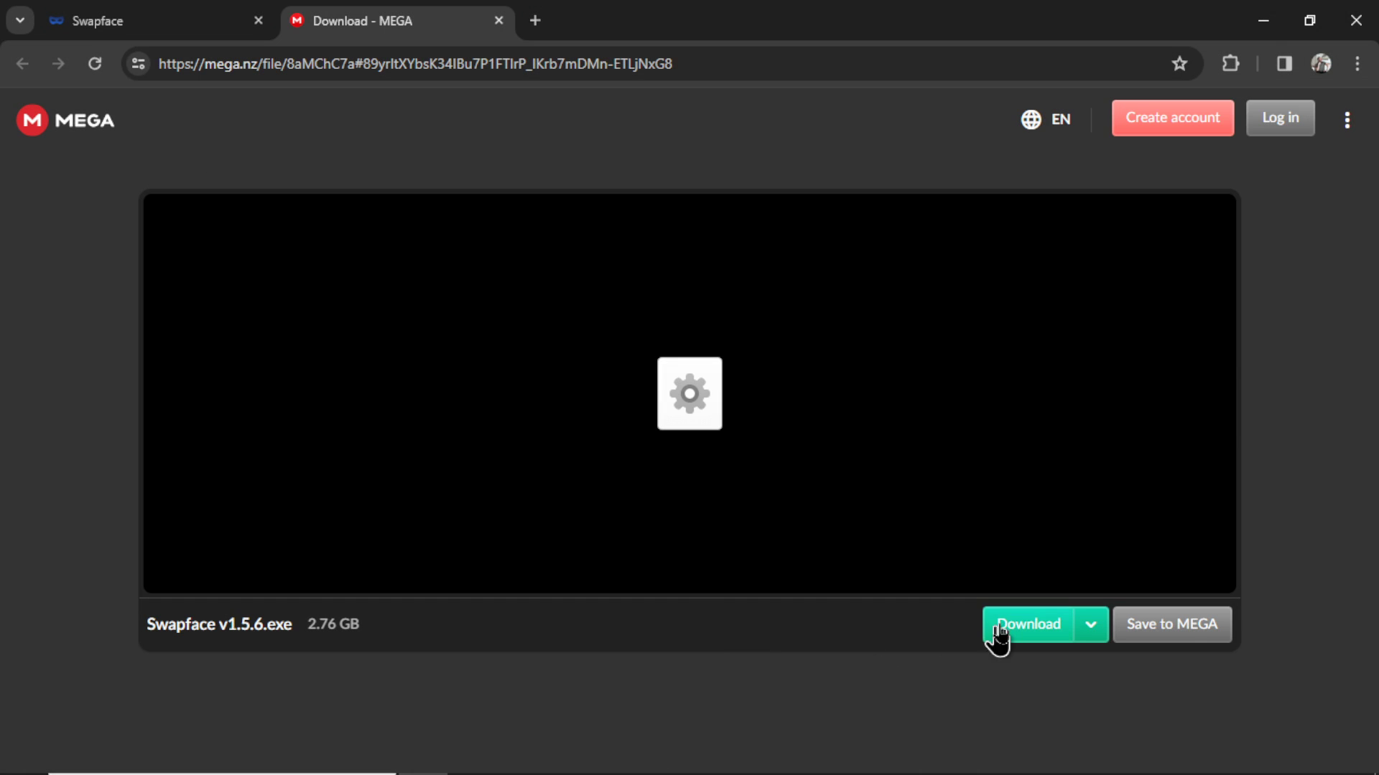
- Start the 2.76 GB Swapface v1.5.6.exe download on MEGA and return to the Swapface pricing tab
click(1014, 626)
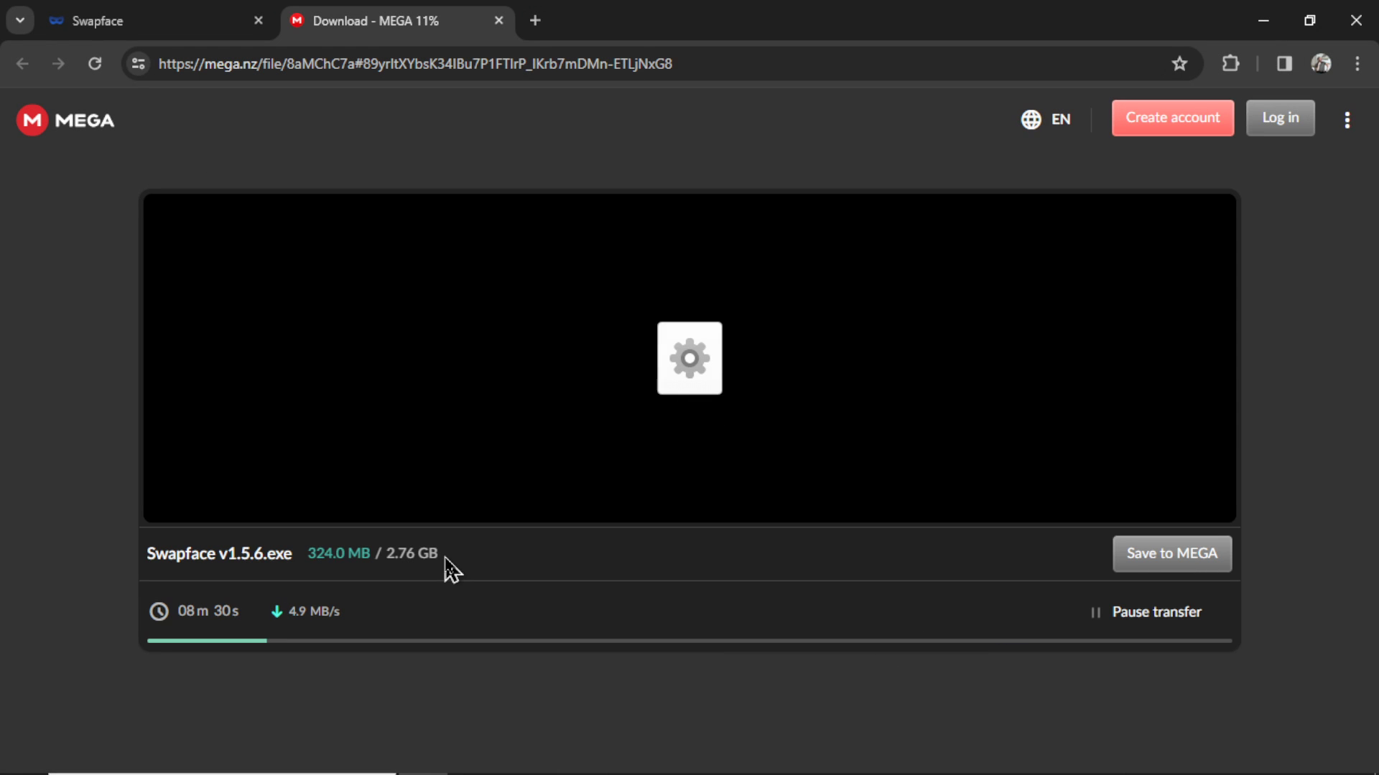
key(ctrl+shift+Tab)
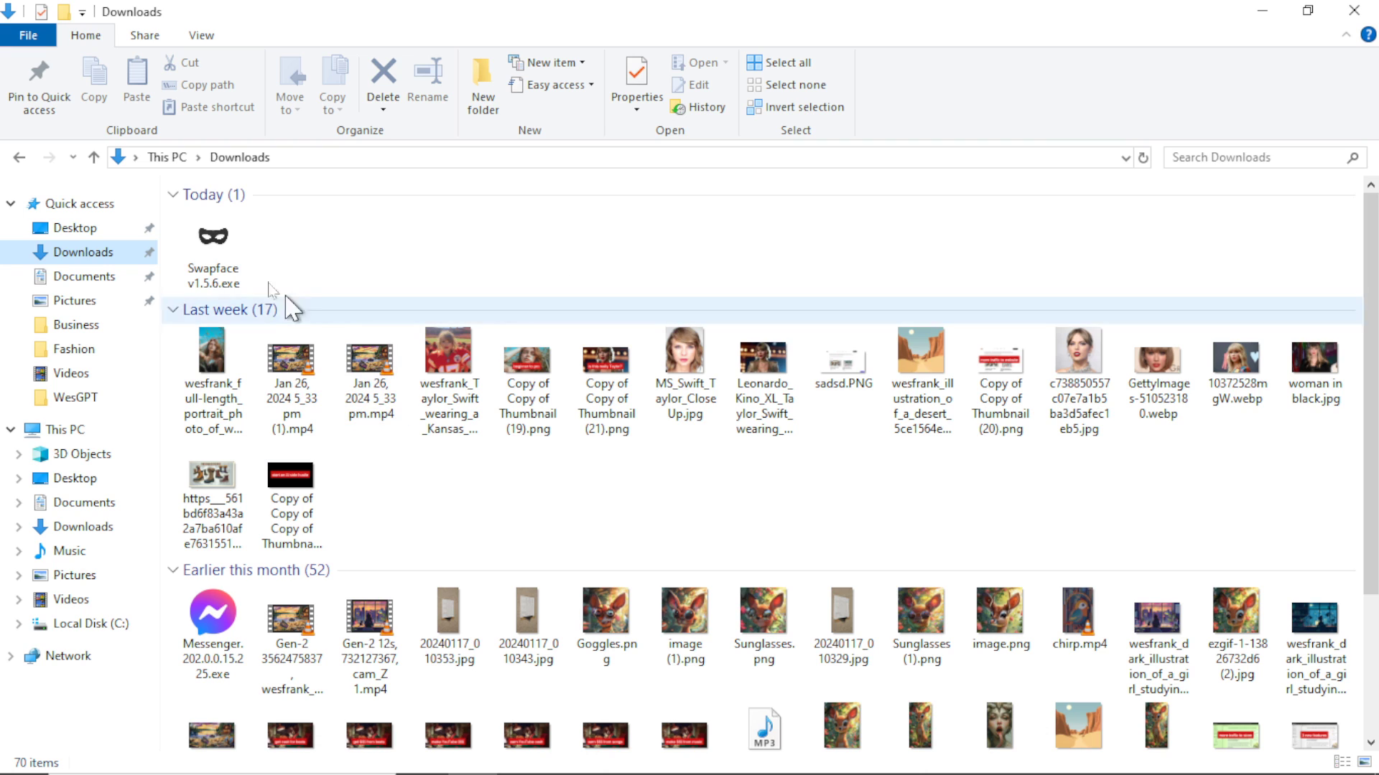
- Launch the downloaded Swapface v1.5.6.exe installer from the Downloads folder
double_click(230, 255)
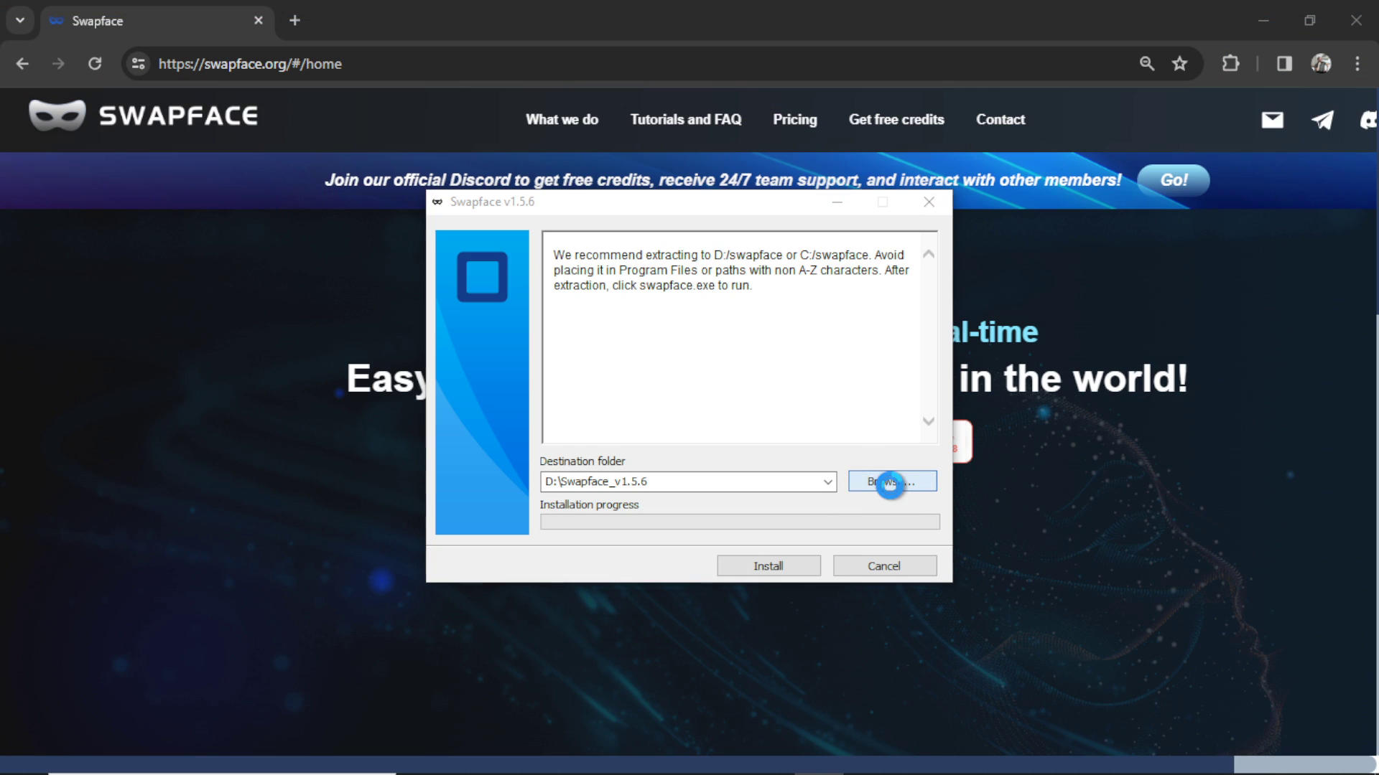
- Browse for a different destination folder and expand the Business folder
click(902, 511)
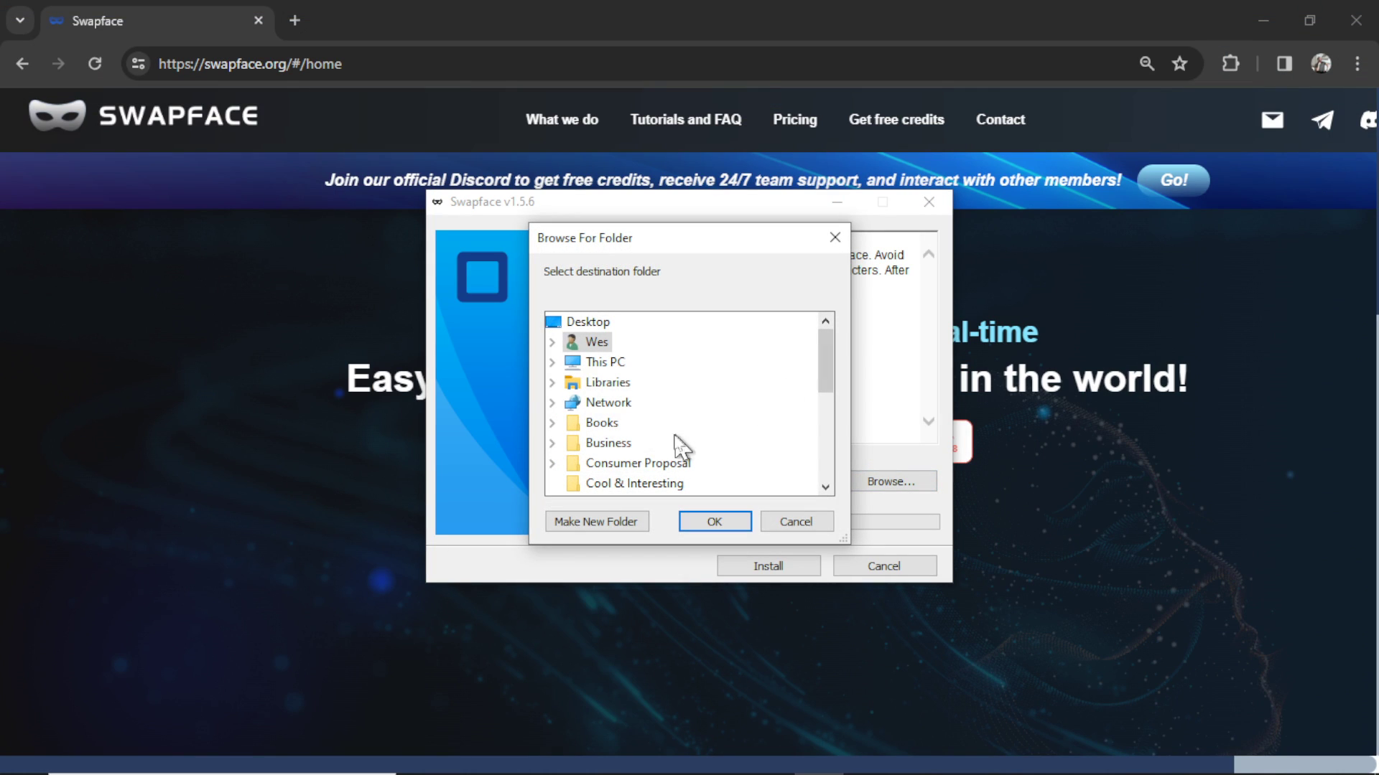
double_click(609, 443)
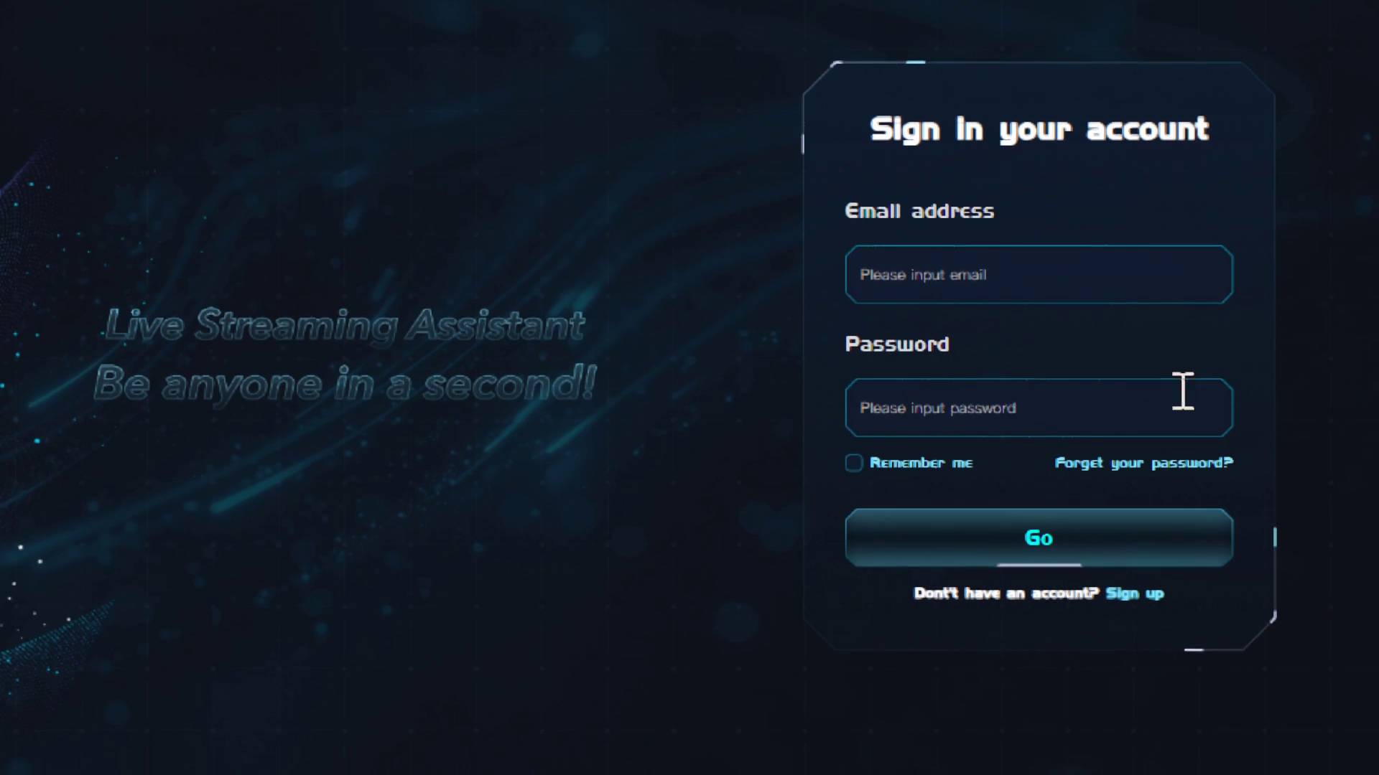
- Switch from the sign-in screen to the Sign up registration form
click(1142, 635)
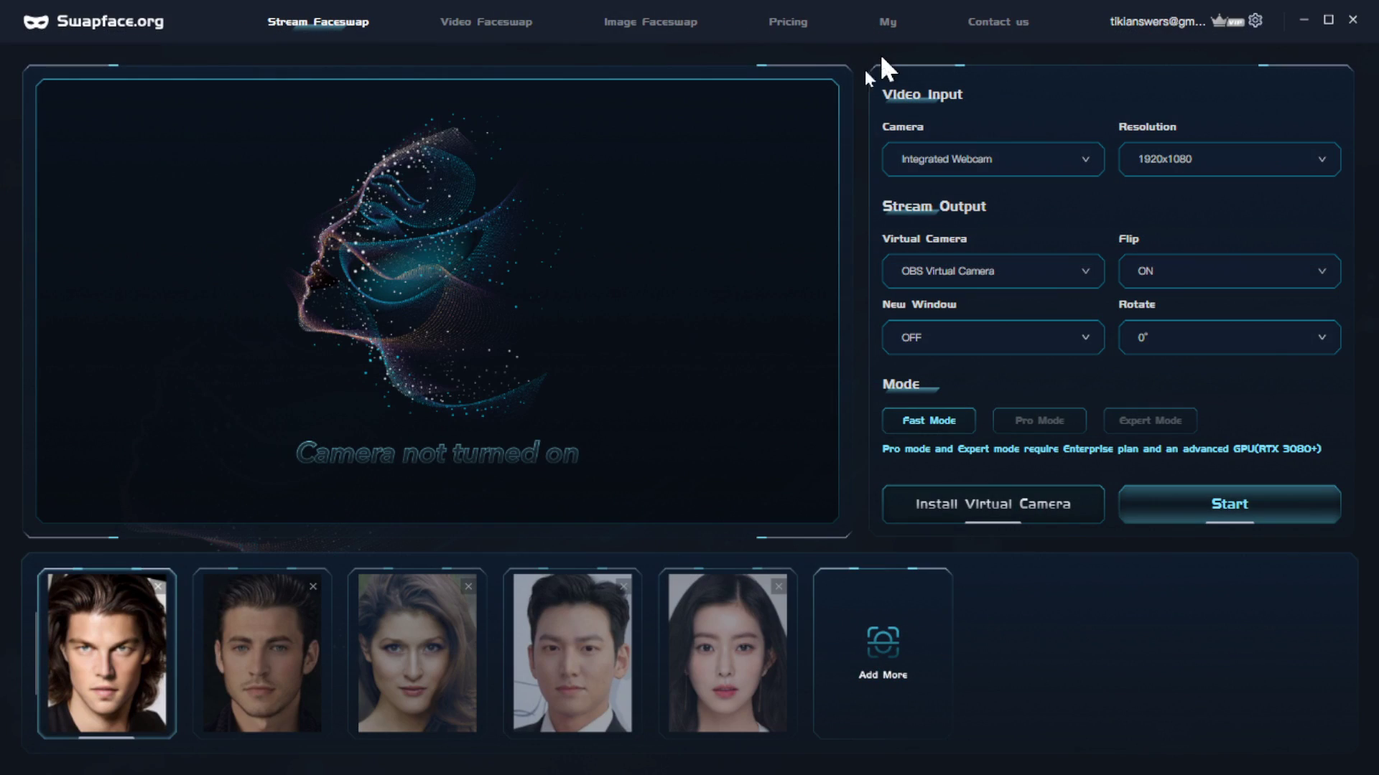
- Switch Swapface to the Video Faceswap page
click(501, 23)
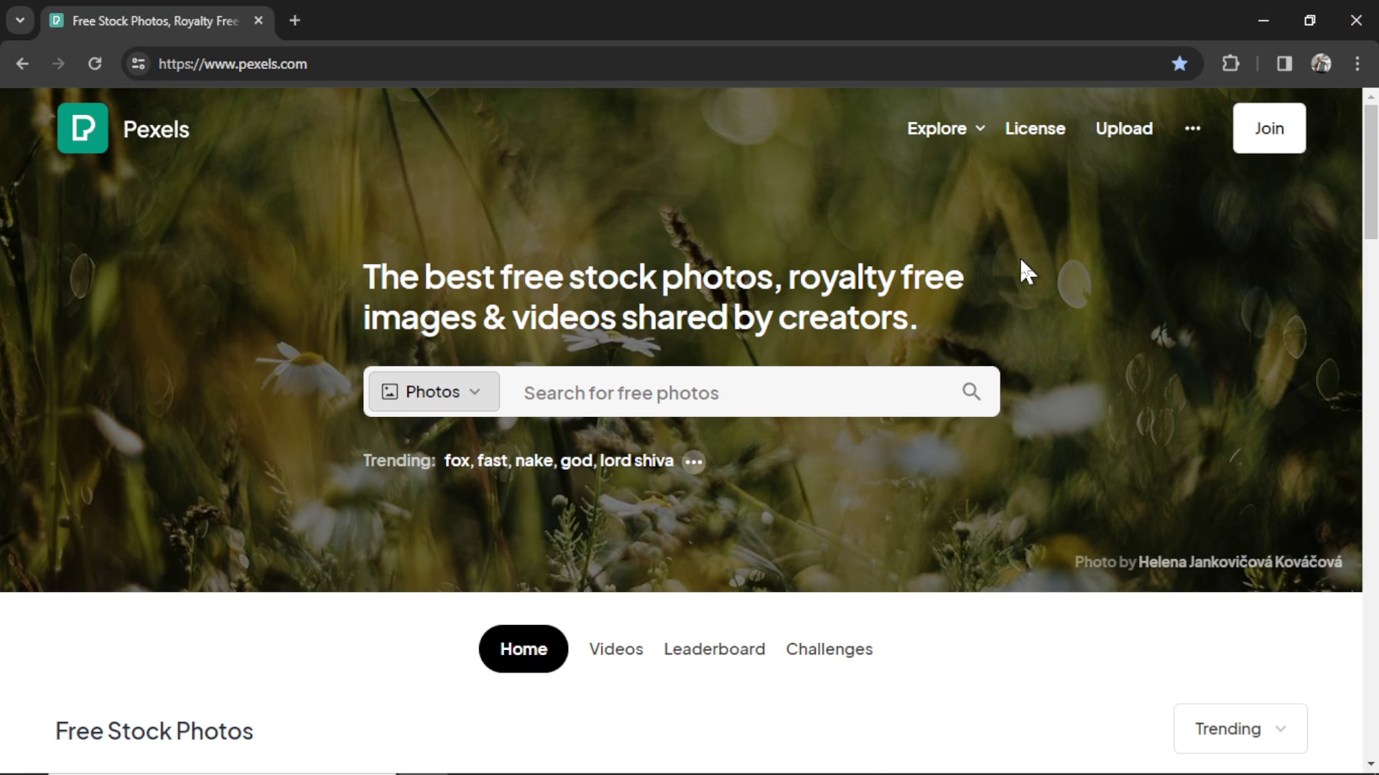
- Search Pexels videos for 'a woman laughing'
click(472, 399)
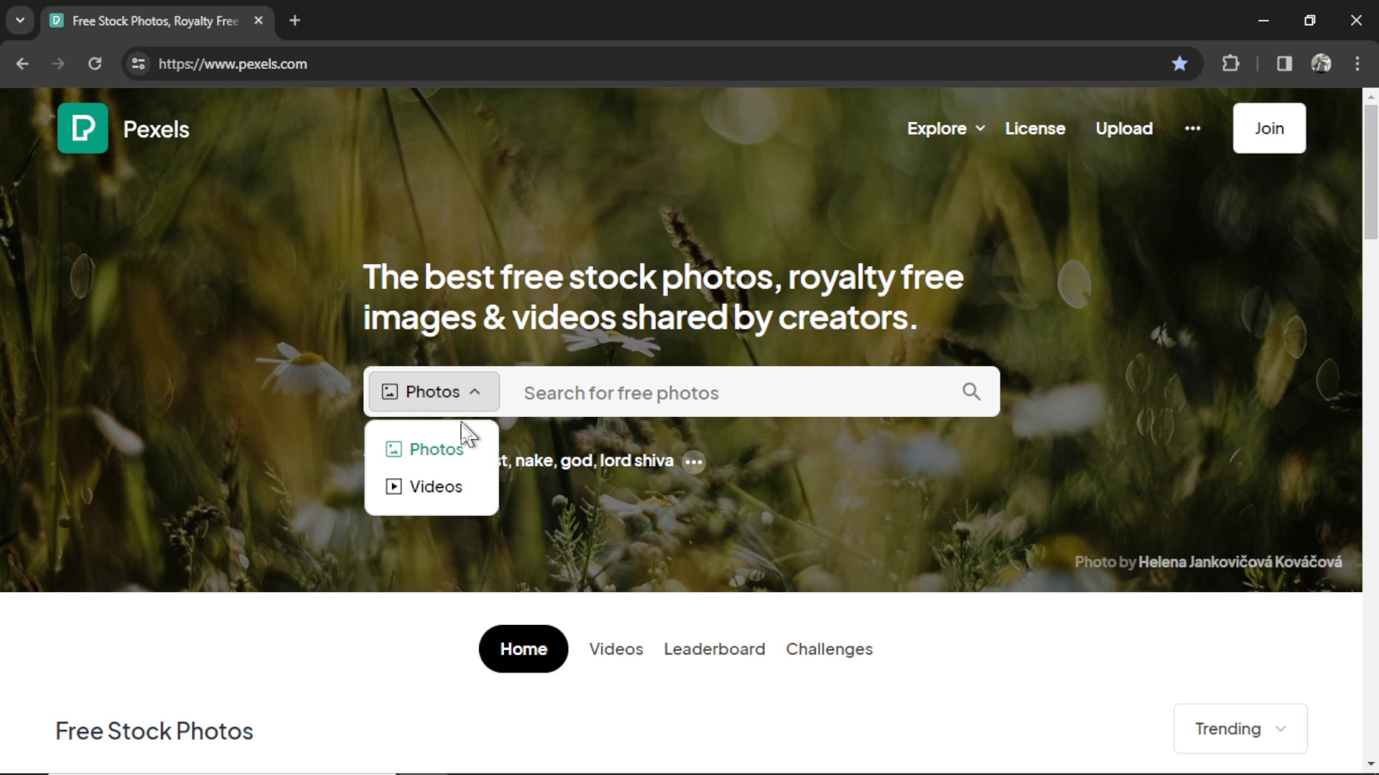
click(439, 495)
click(692, 391)
text(a woman laughing)
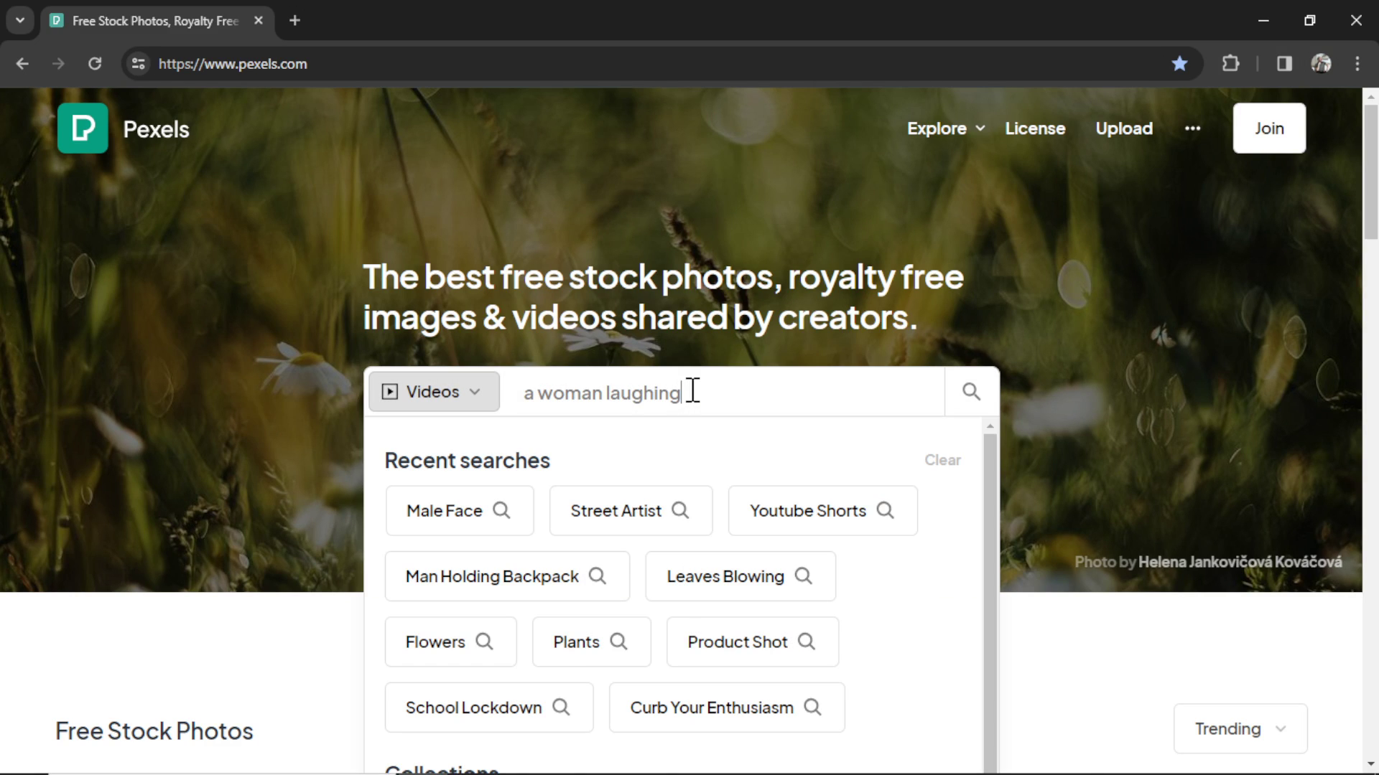
key(Return)
- Open the Woman Modeling and Posing on the Outdoors clip and download it for free
scroll(726, 409, down, 2)
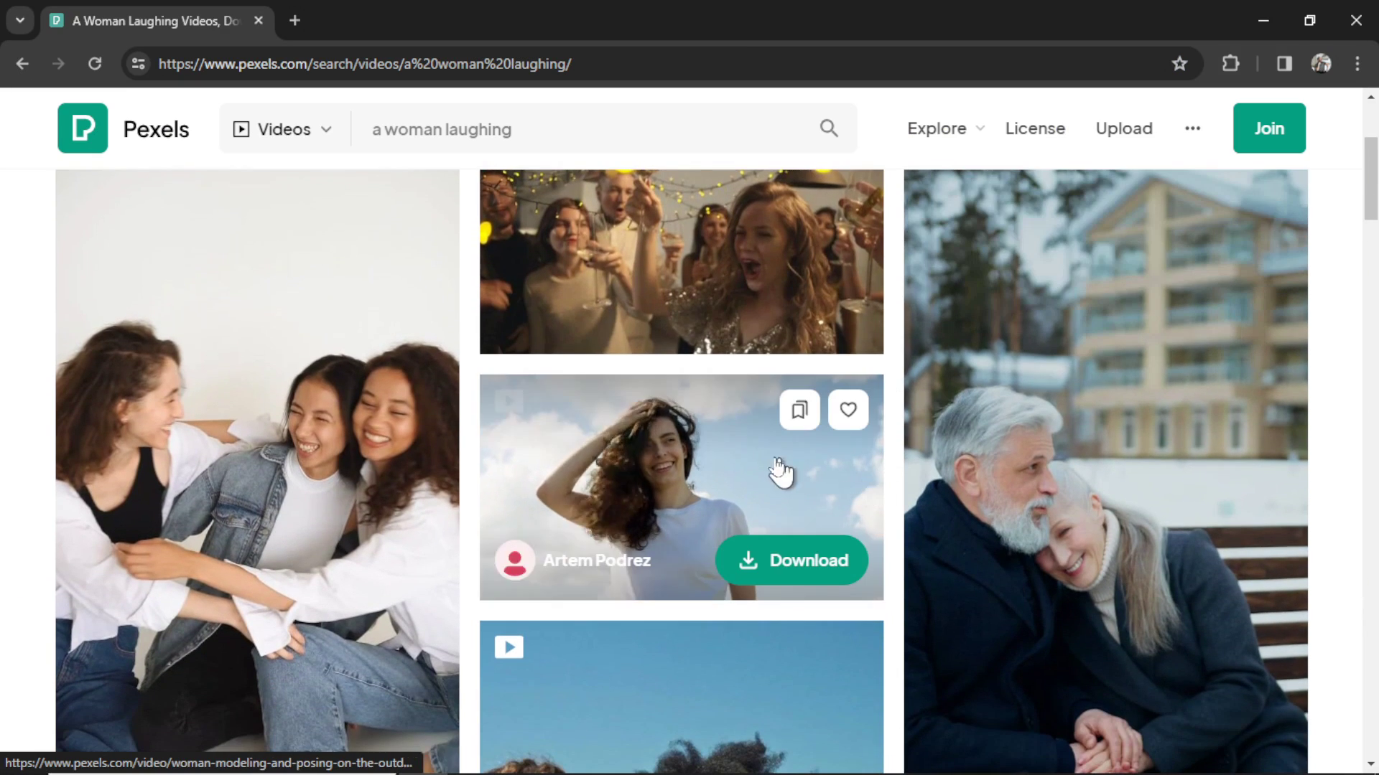
click(705, 476)
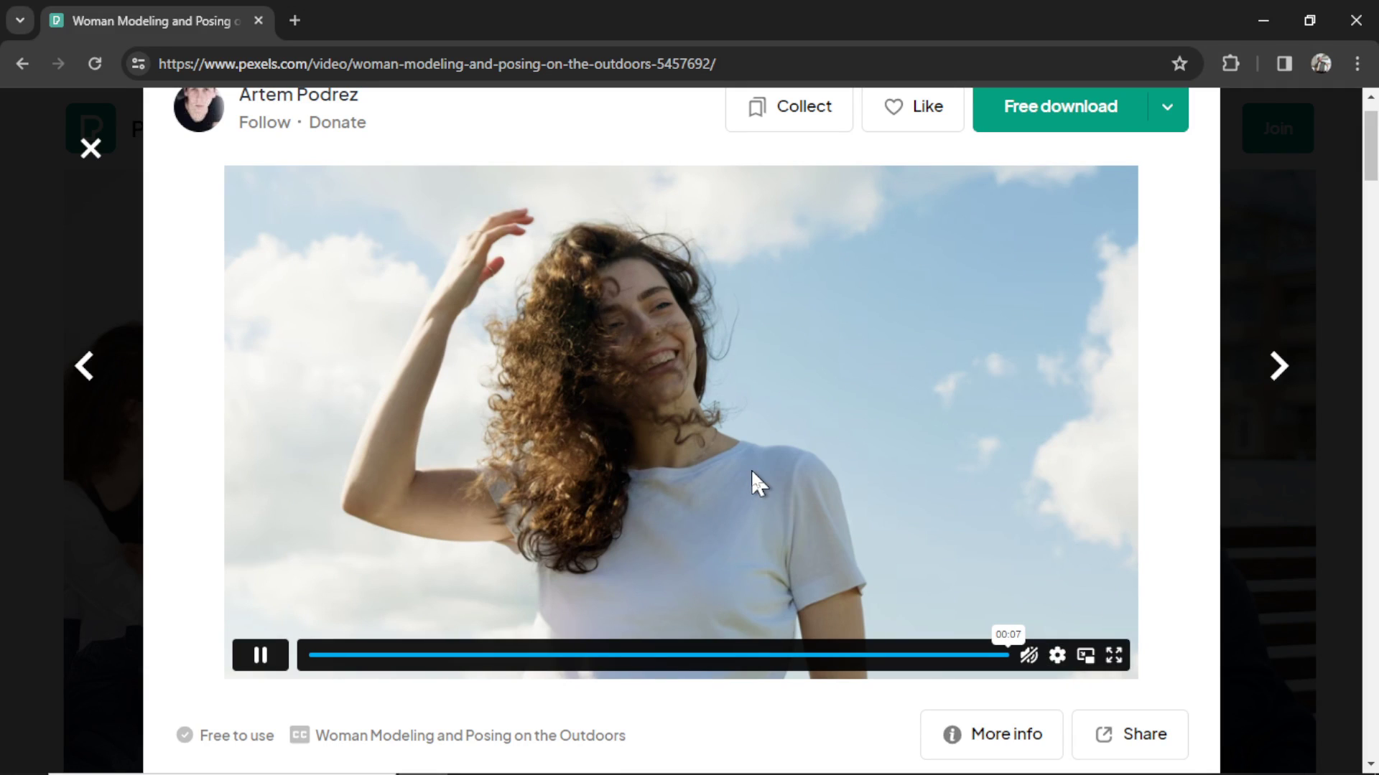
click(1099, 127)
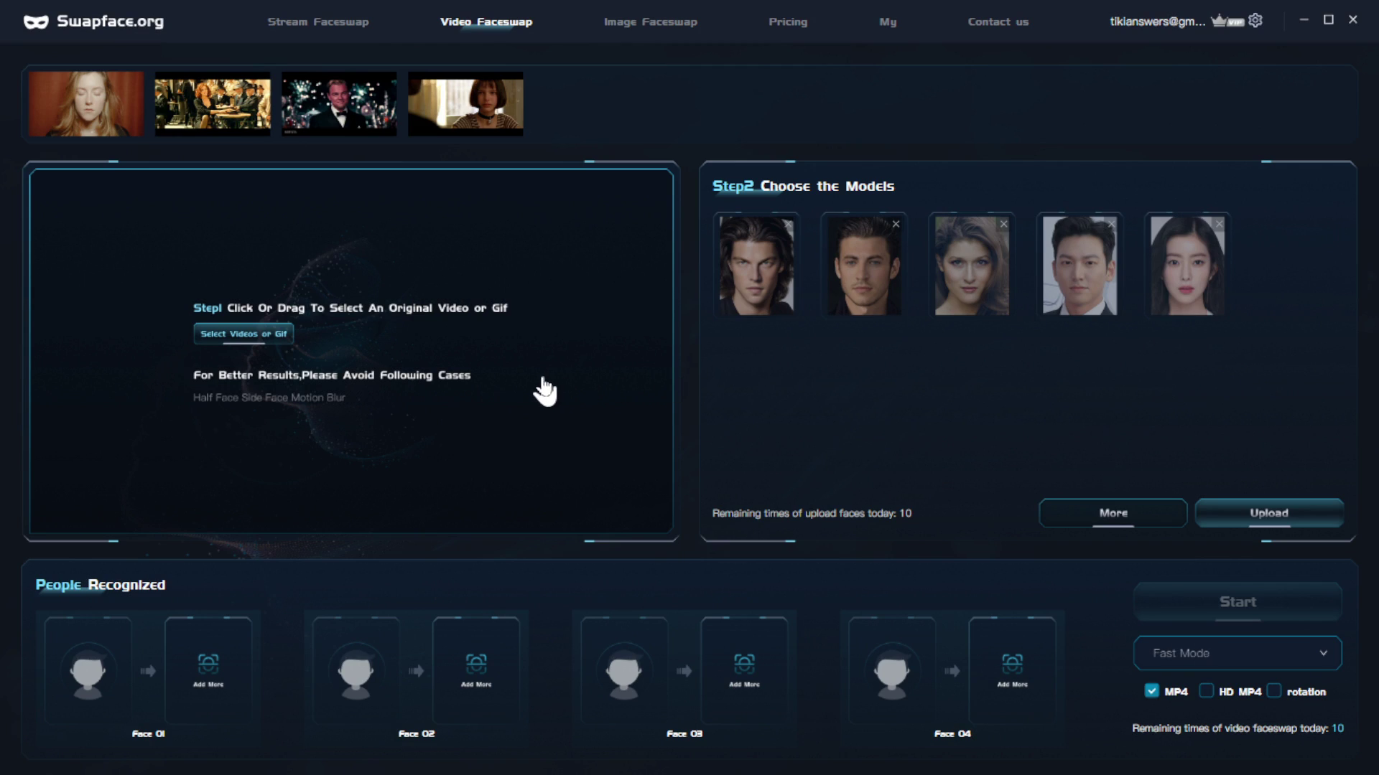
- Load the Pexels clip, set its detected face as Face 01, and save Discord's Midjourney yacht portrait
click(273, 335)
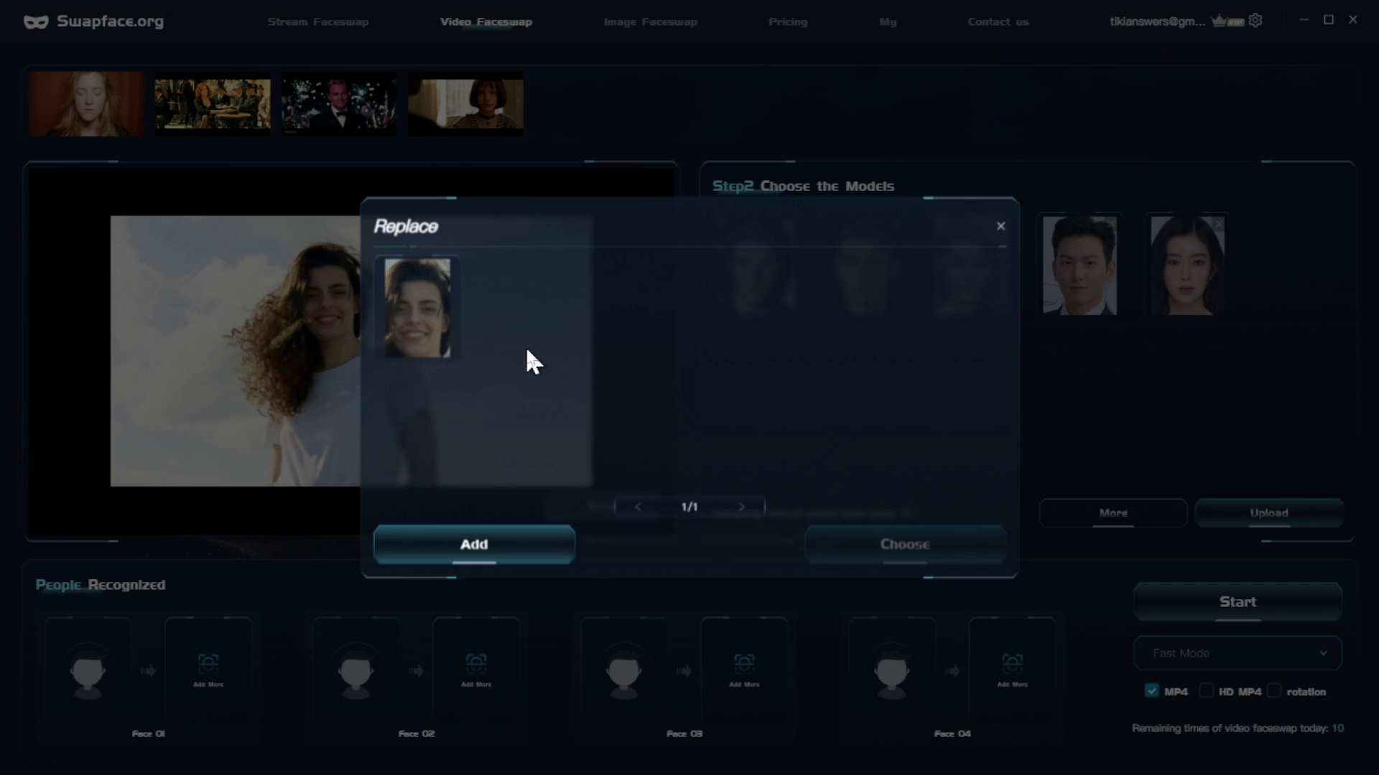
click(425, 327)
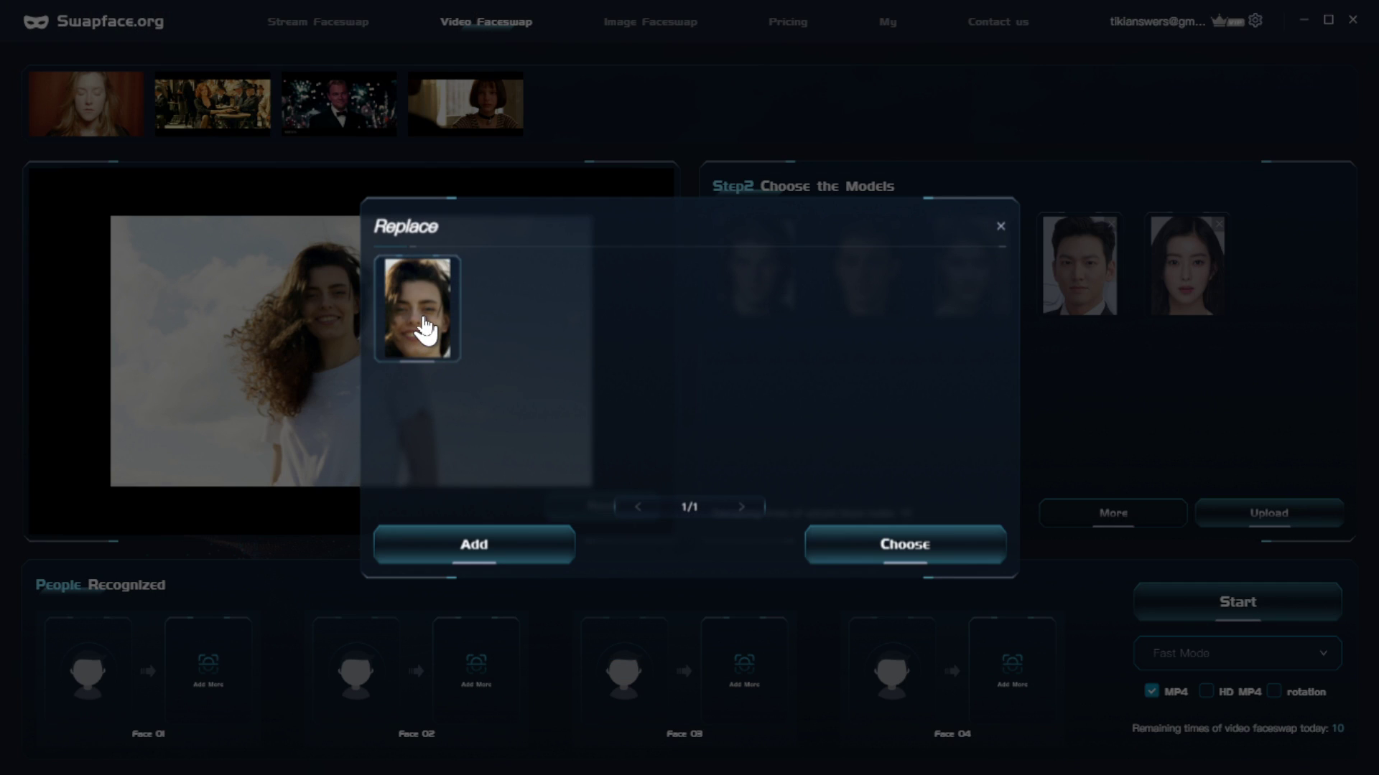
click(933, 560)
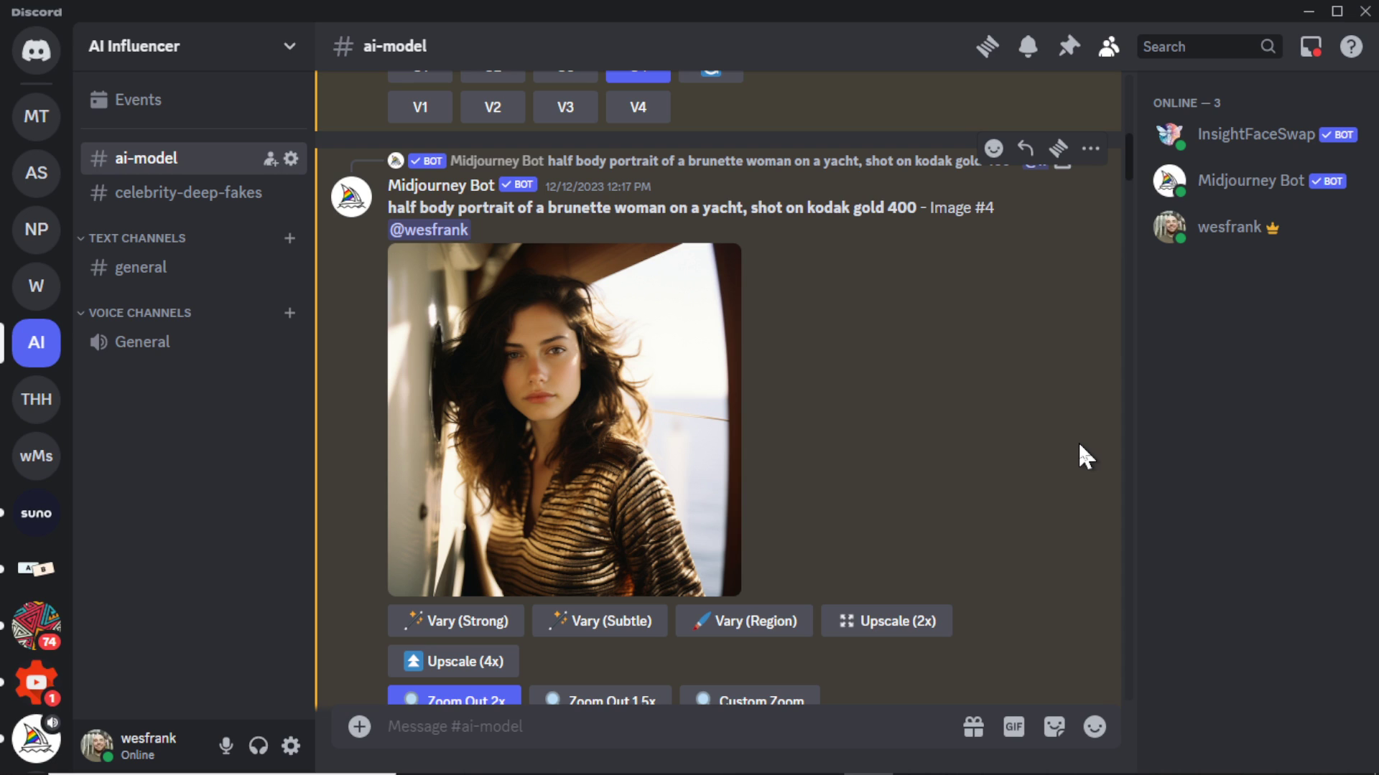
right_click(575, 368)
click(693, 662)
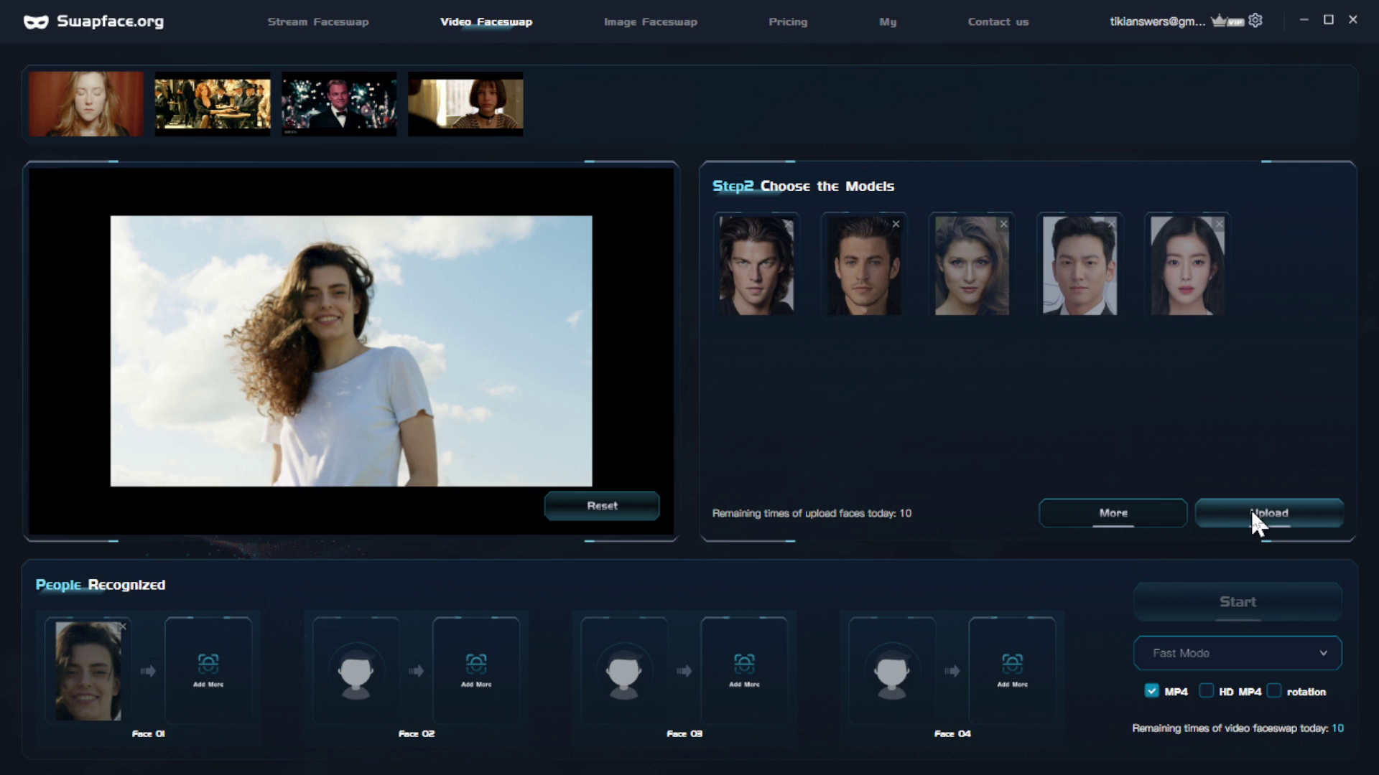
- Upload the brunette photo as a new face model, assign it to Face 01, and open the processing modes
click(1253, 514)
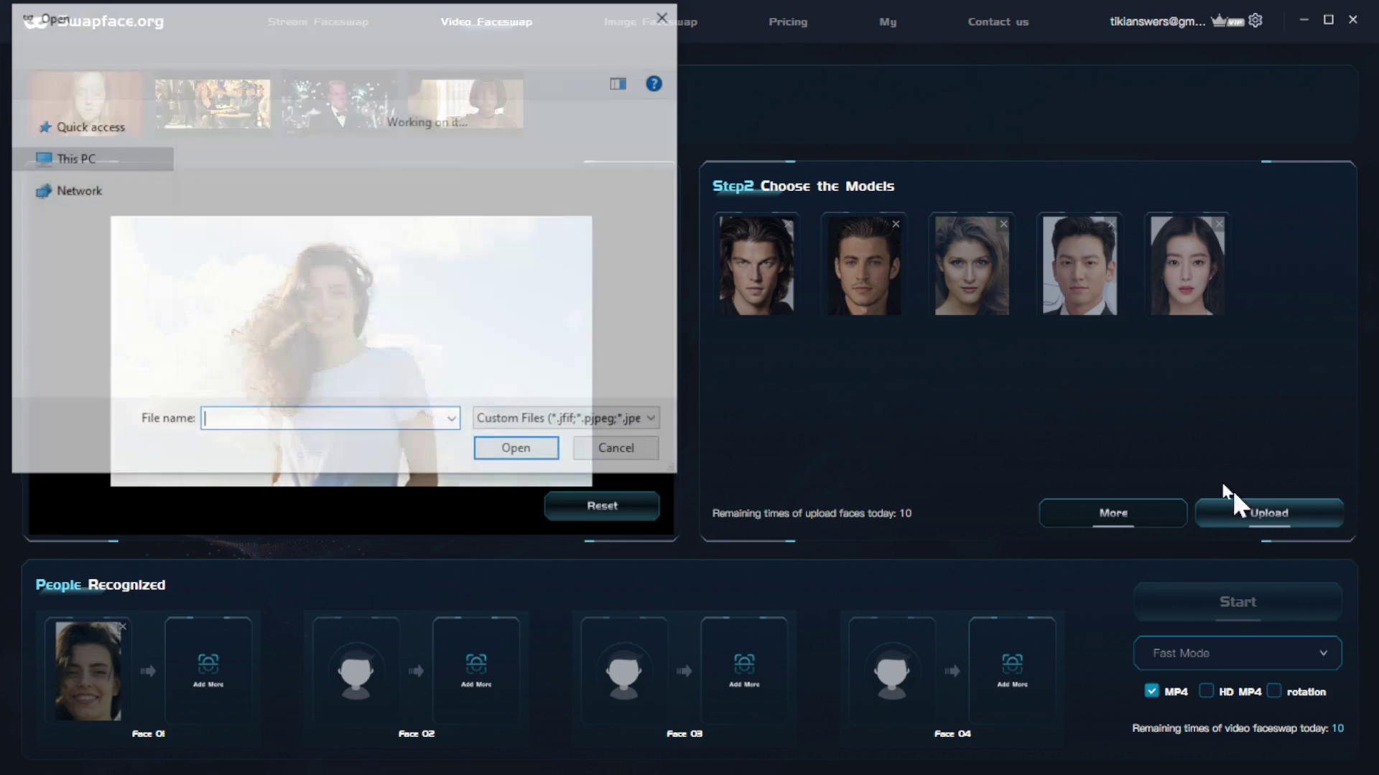
double_click(244, 188)
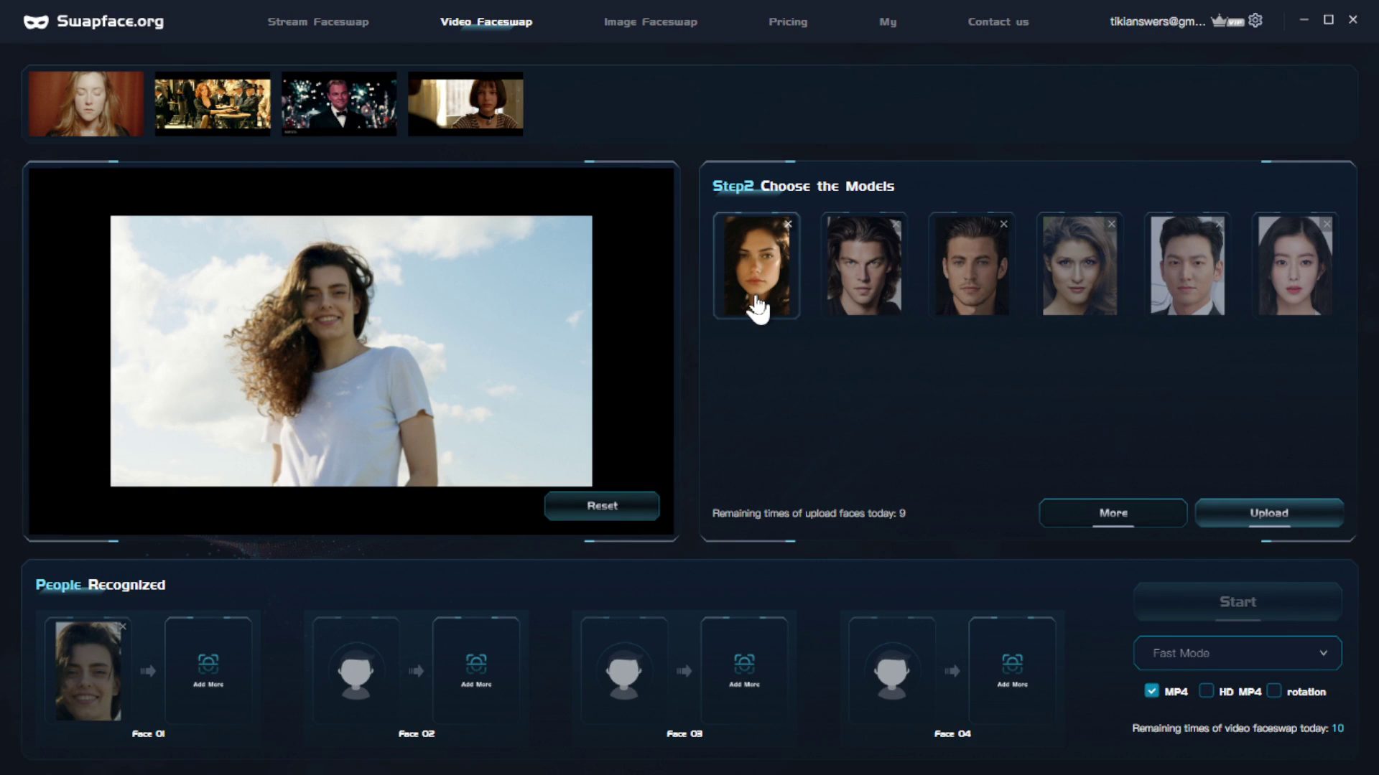
click(770, 301)
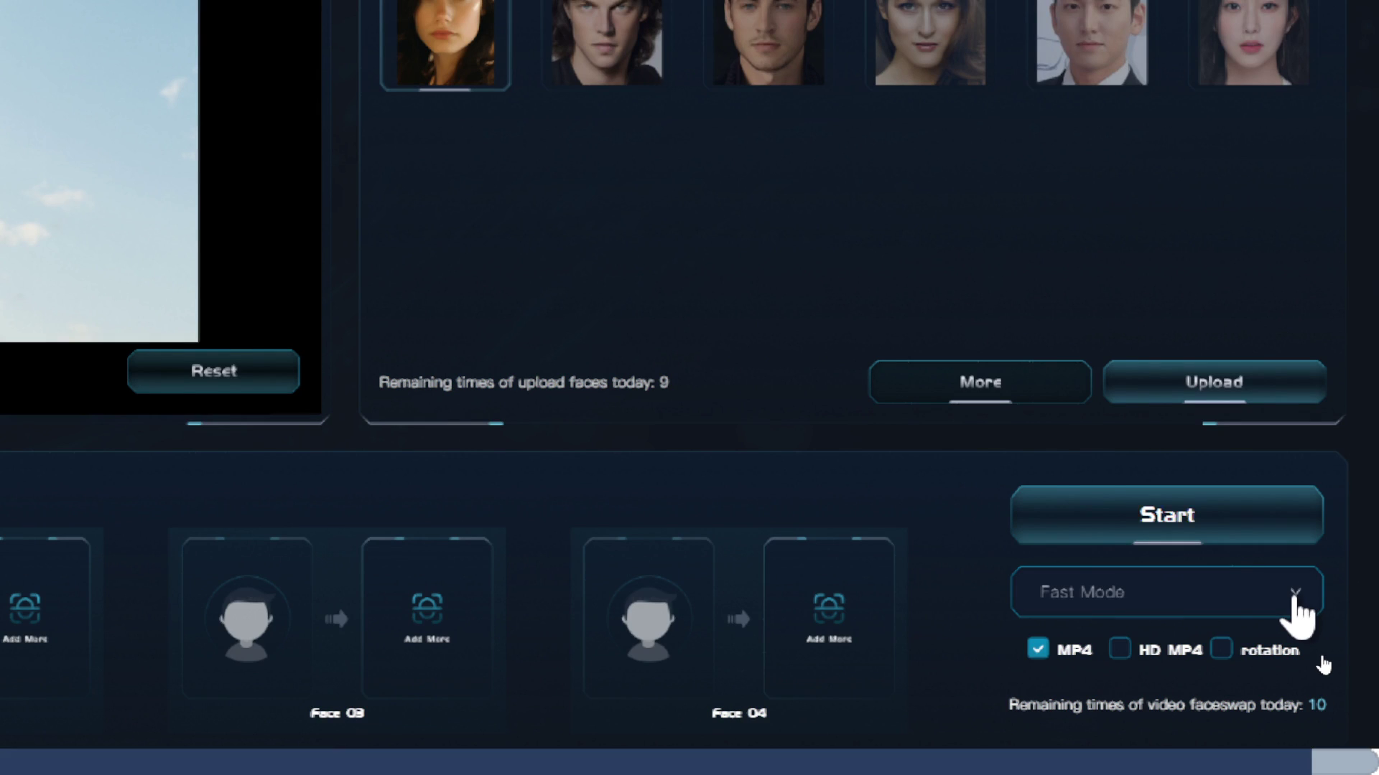
click(1261, 607)
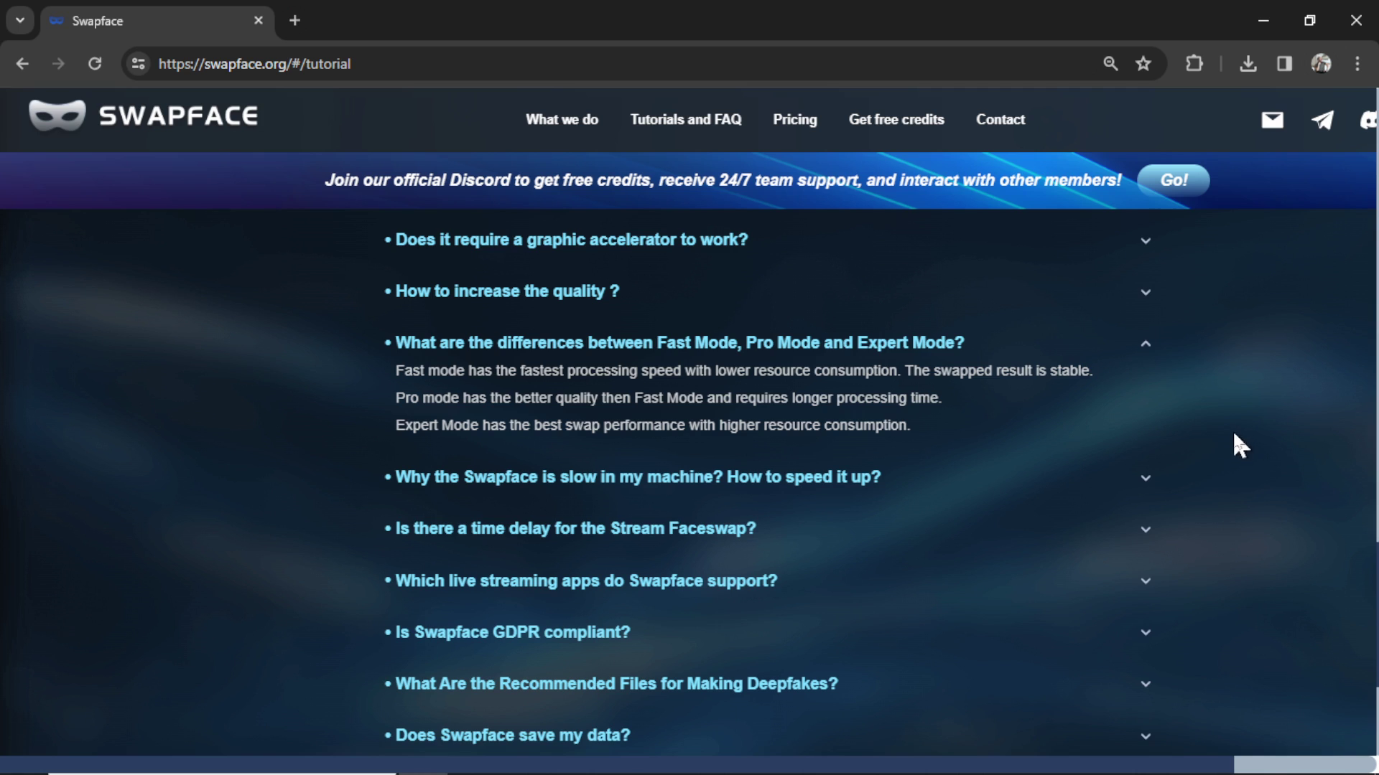
- Scroll the FAQ to read the Fast, Pro and Expert Mode comparison
scroll(1348, 368, down, 3)
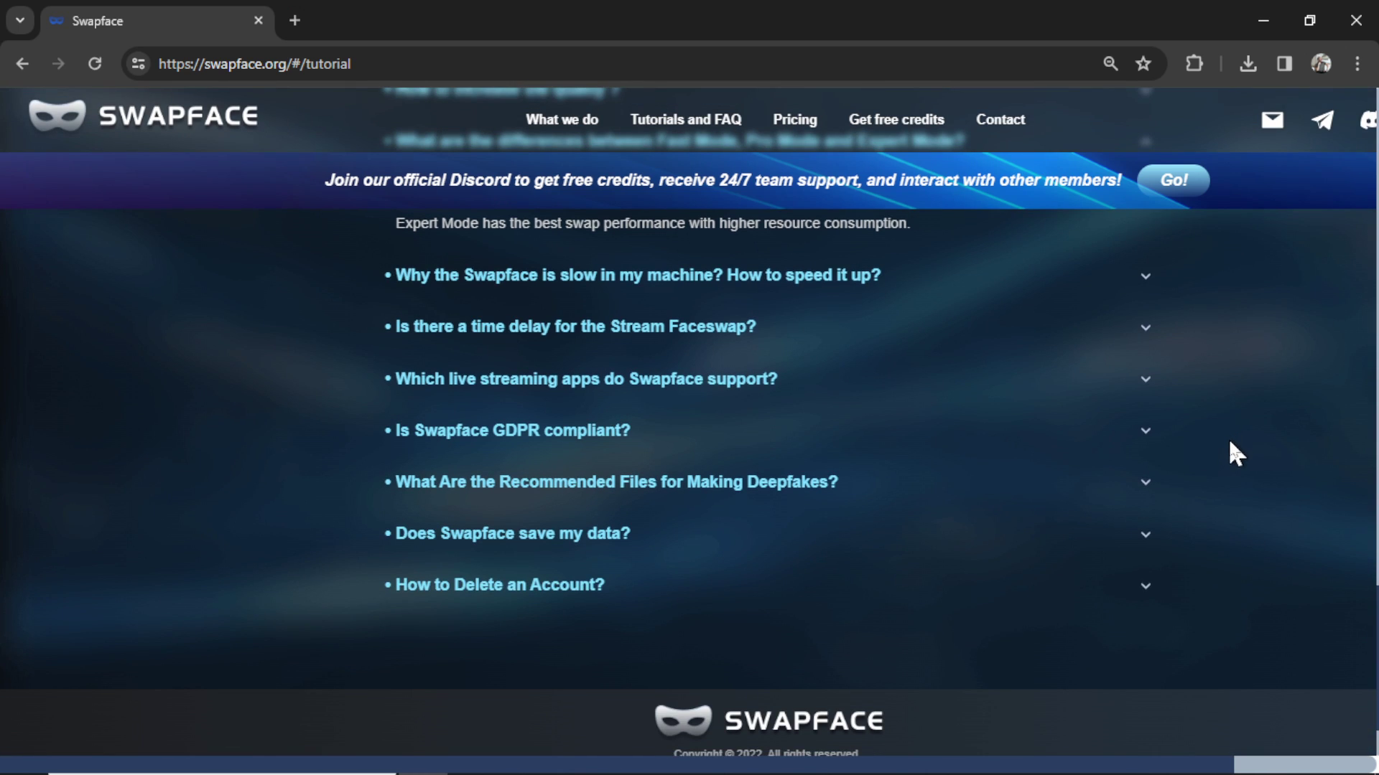
scroll(1229, 442, up, 2)
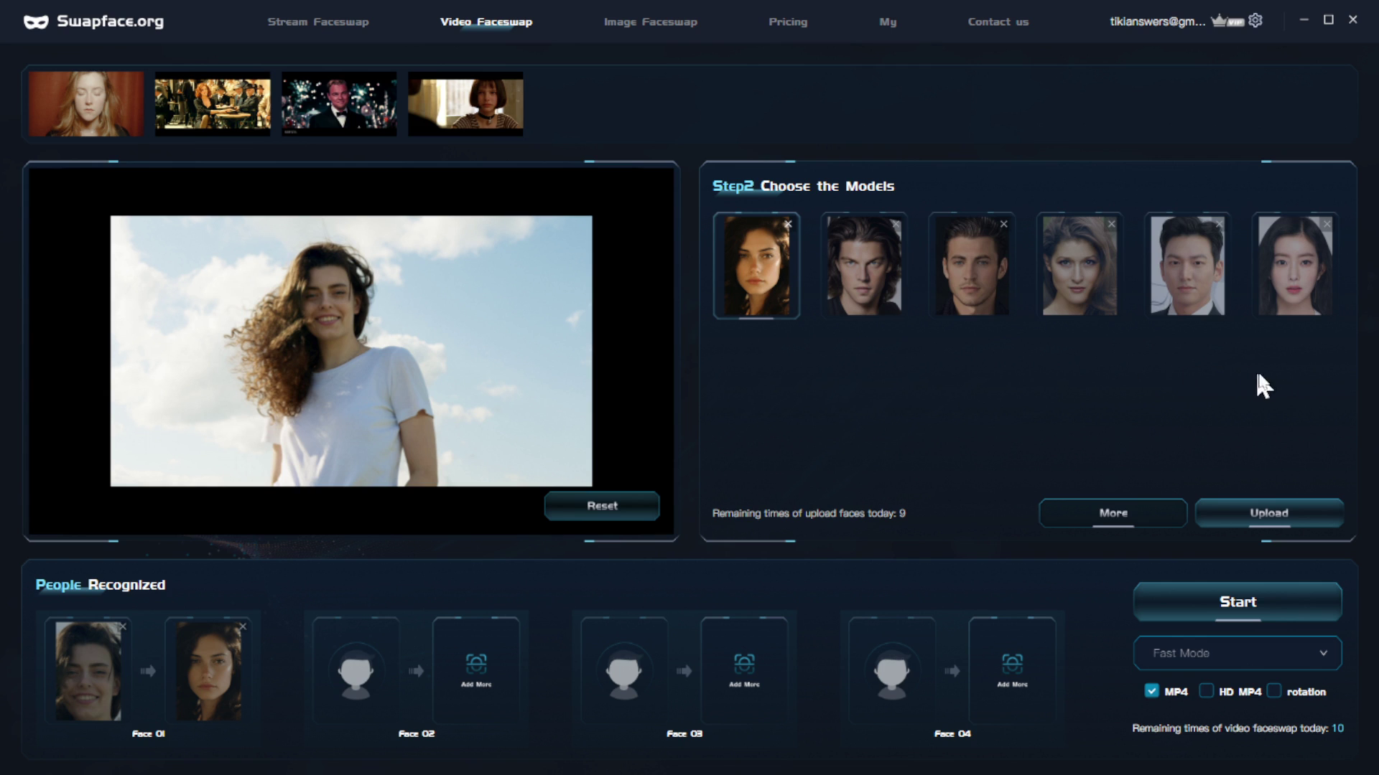
- Run the Fast Mode face swap on the video, continuing with the watermark
click(1256, 610)
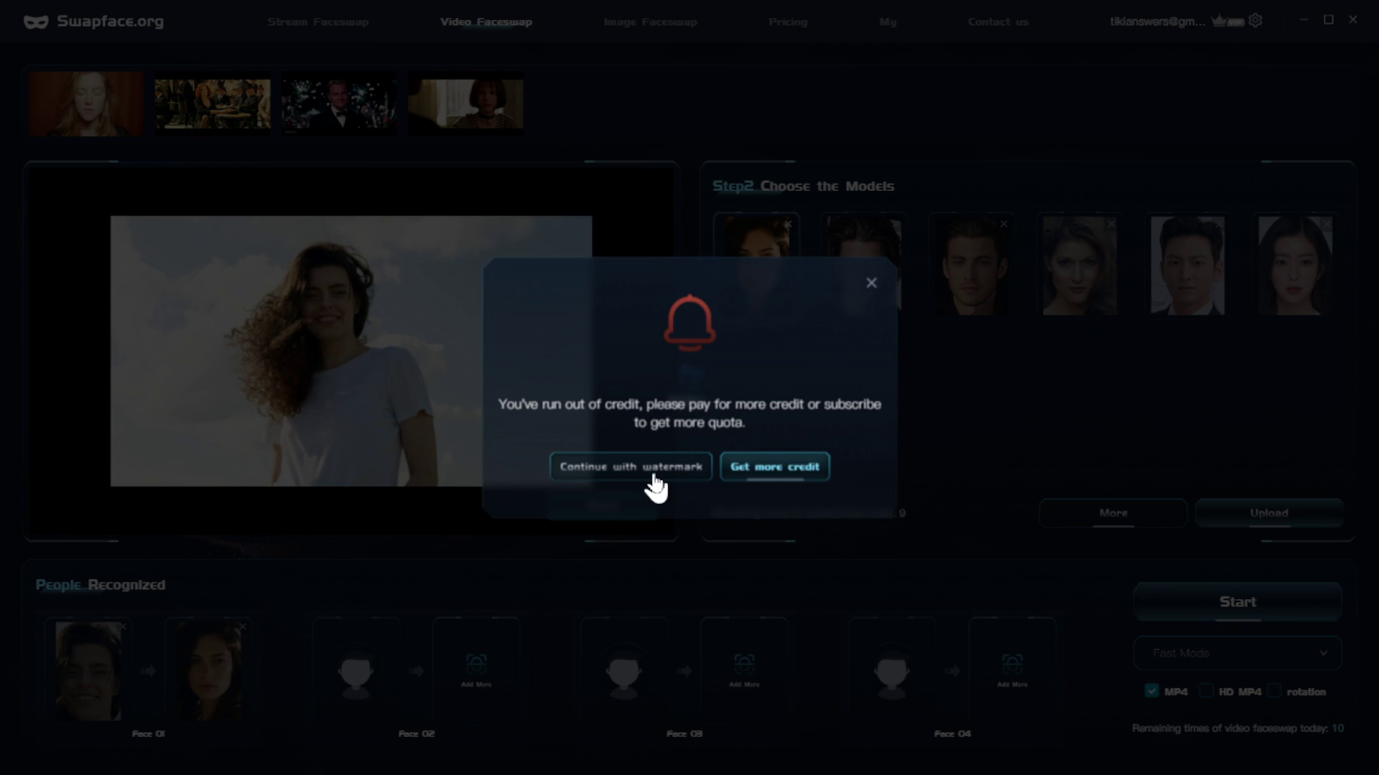
click(655, 487)
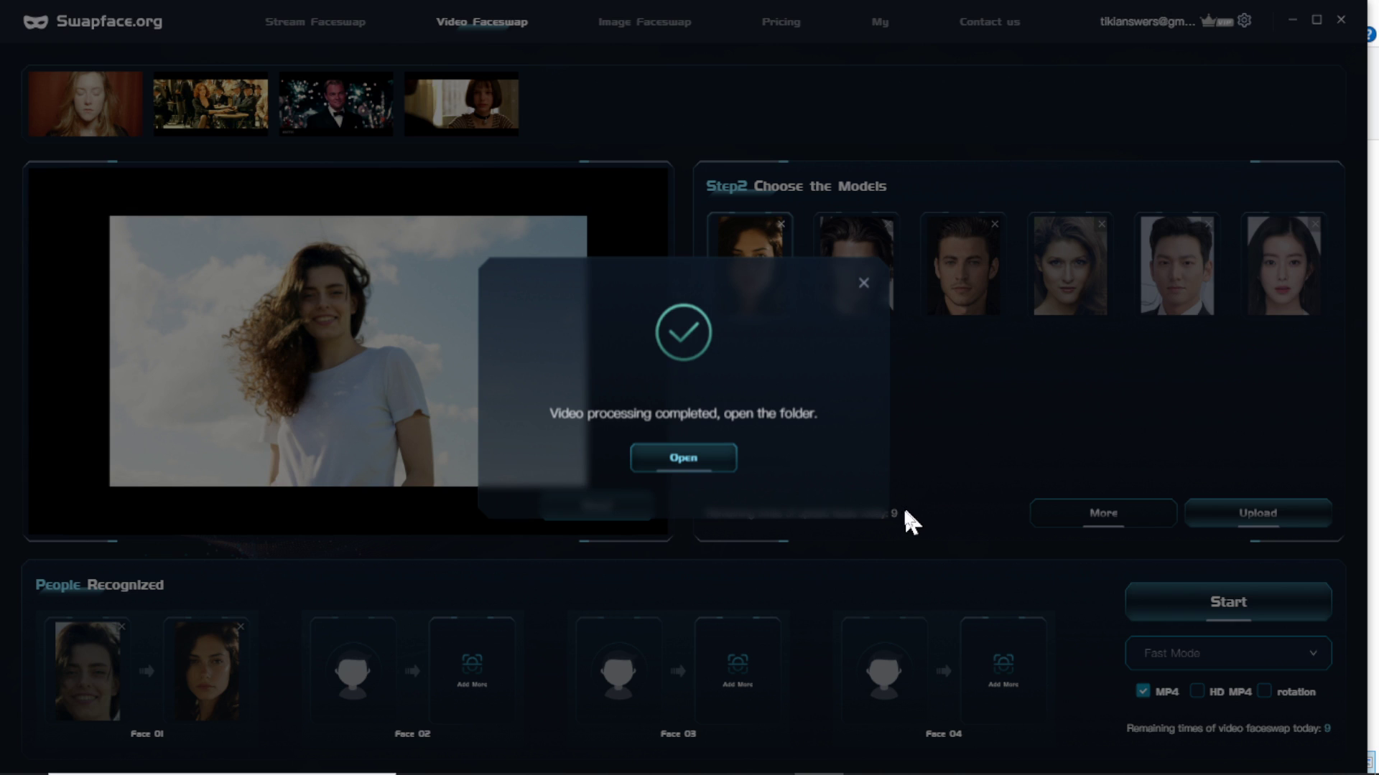
click(683, 459)
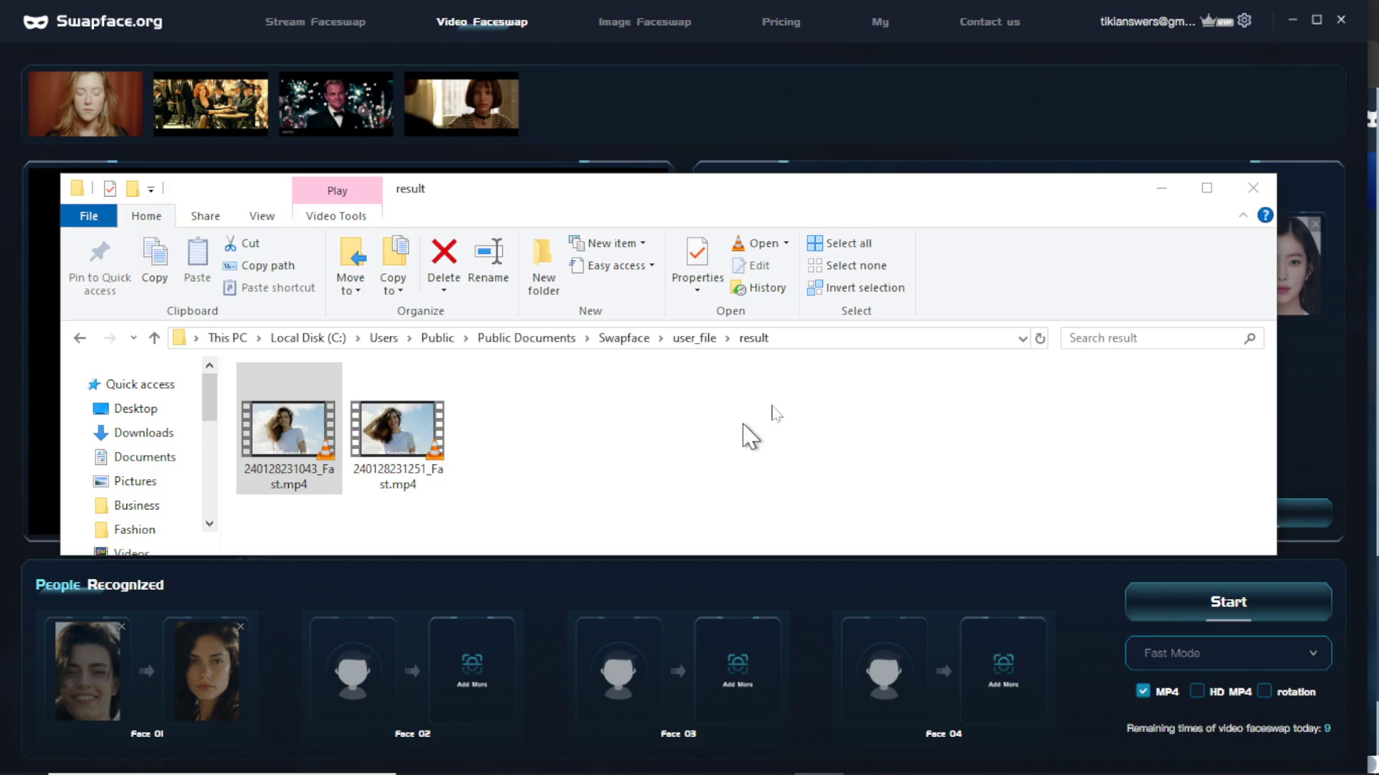
double_click(294, 456)
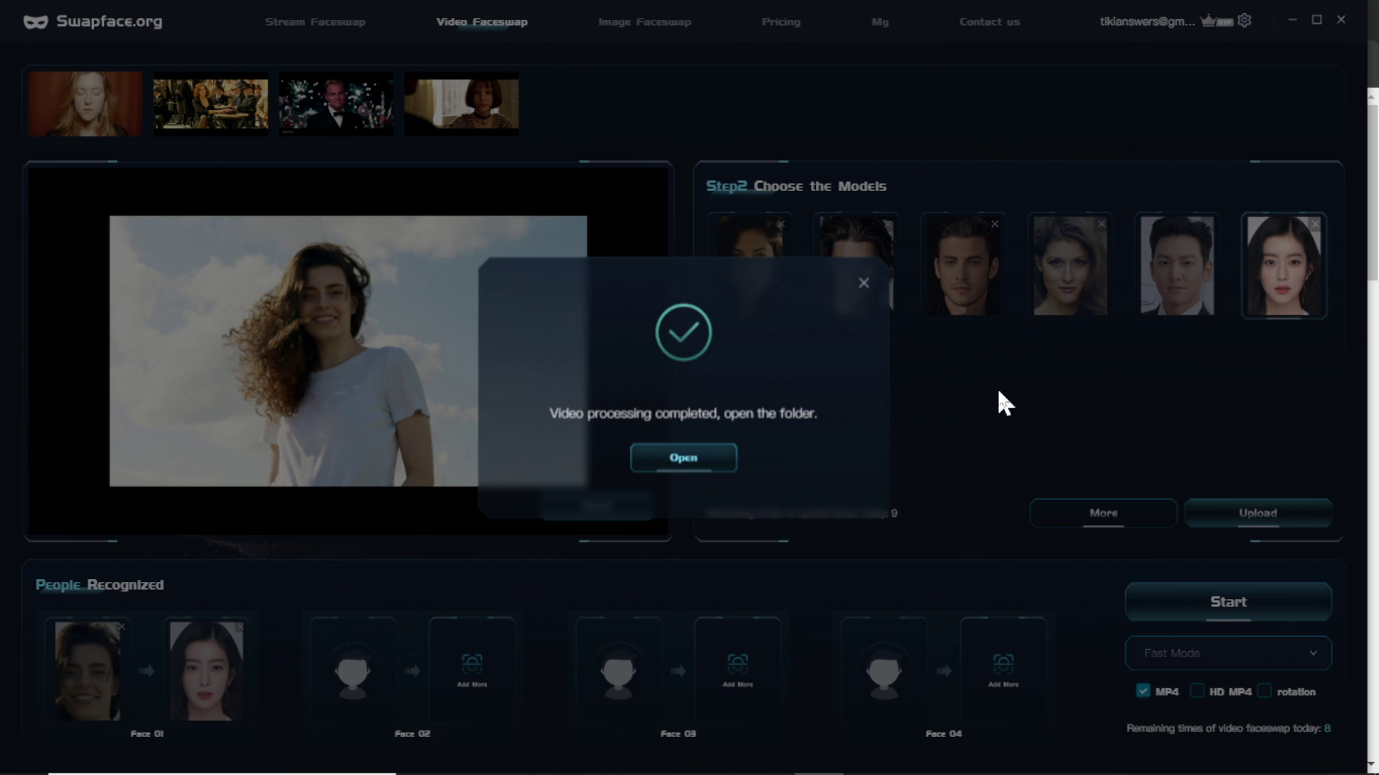
- Open the folder holding the second finished face-swap video
click(703, 467)
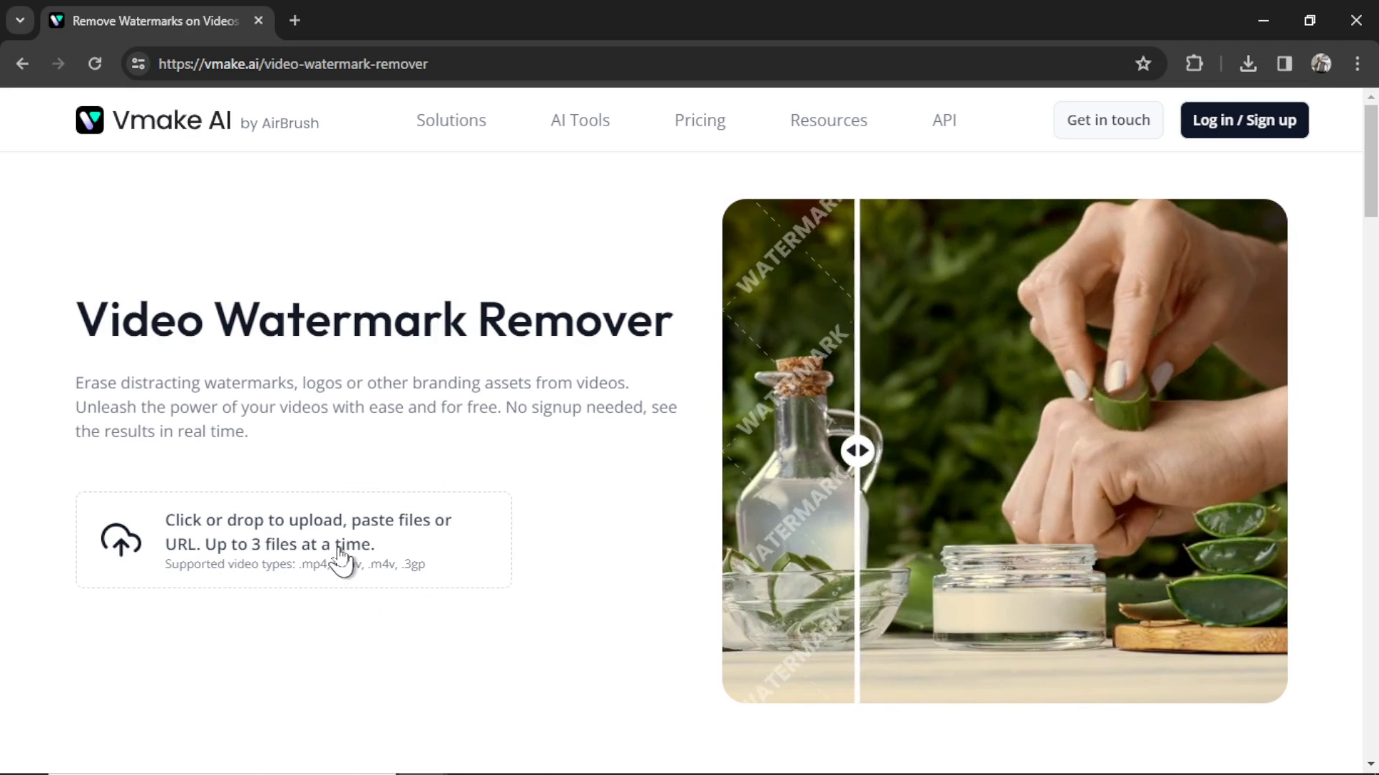
- Upload the face-swapped video to Vmake AI, preview the original, and download the Full HD watermark-free result
click(352, 546)
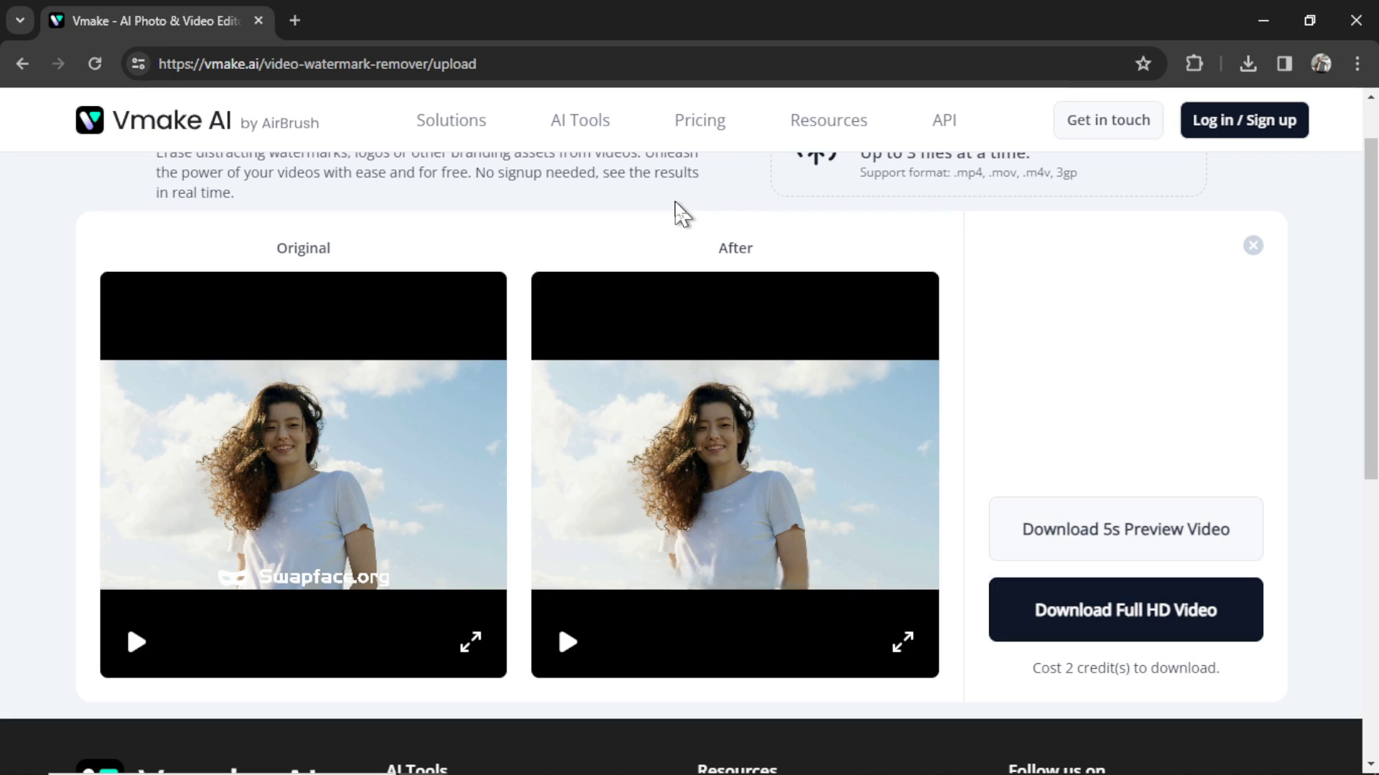
click(470, 641)
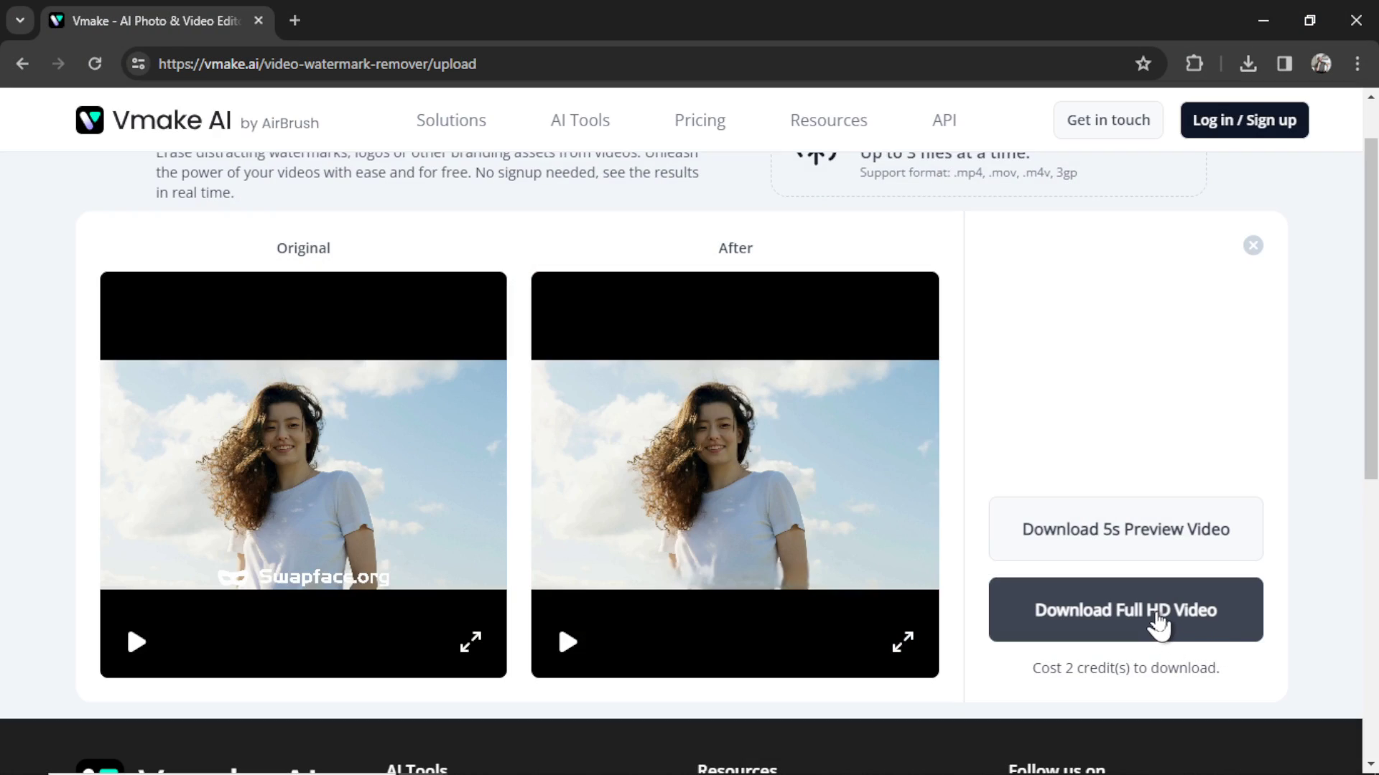
click(1156, 611)
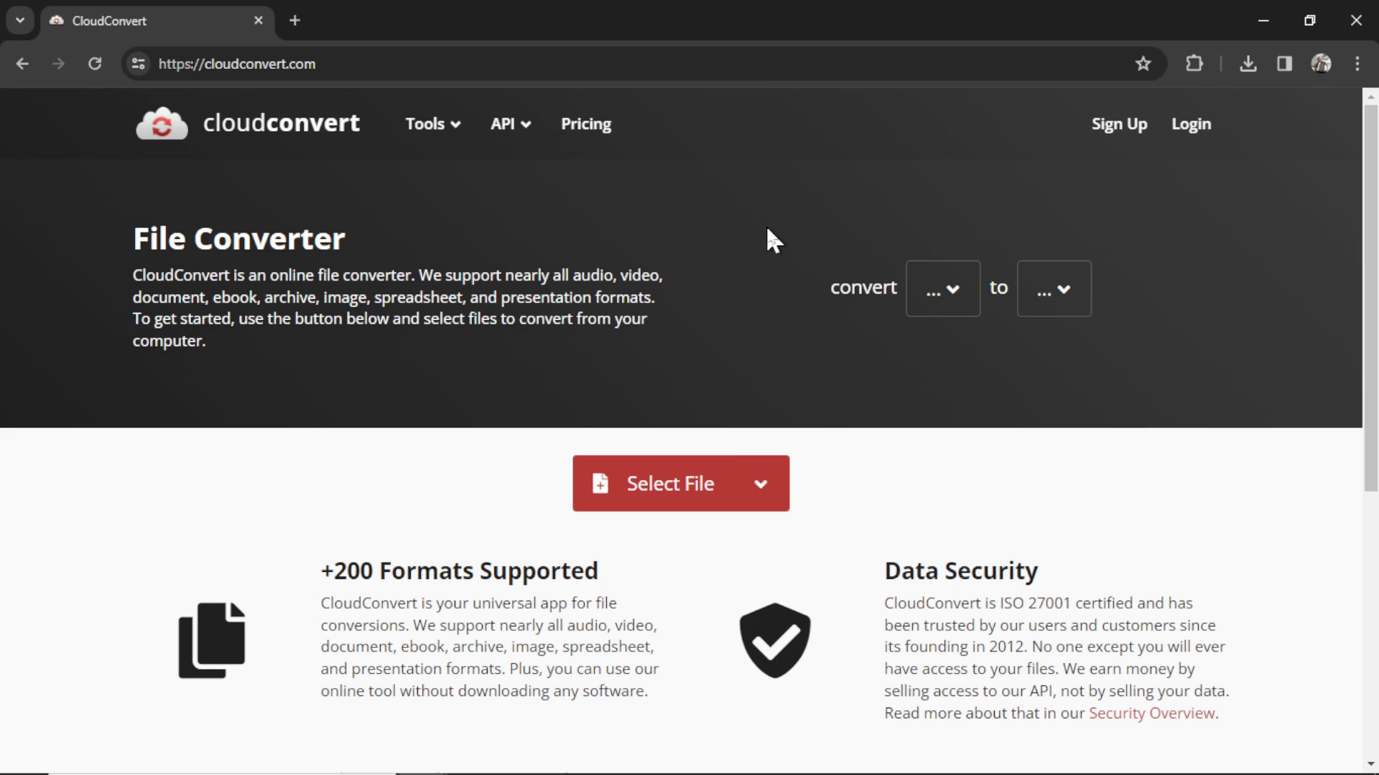
click(696, 501)
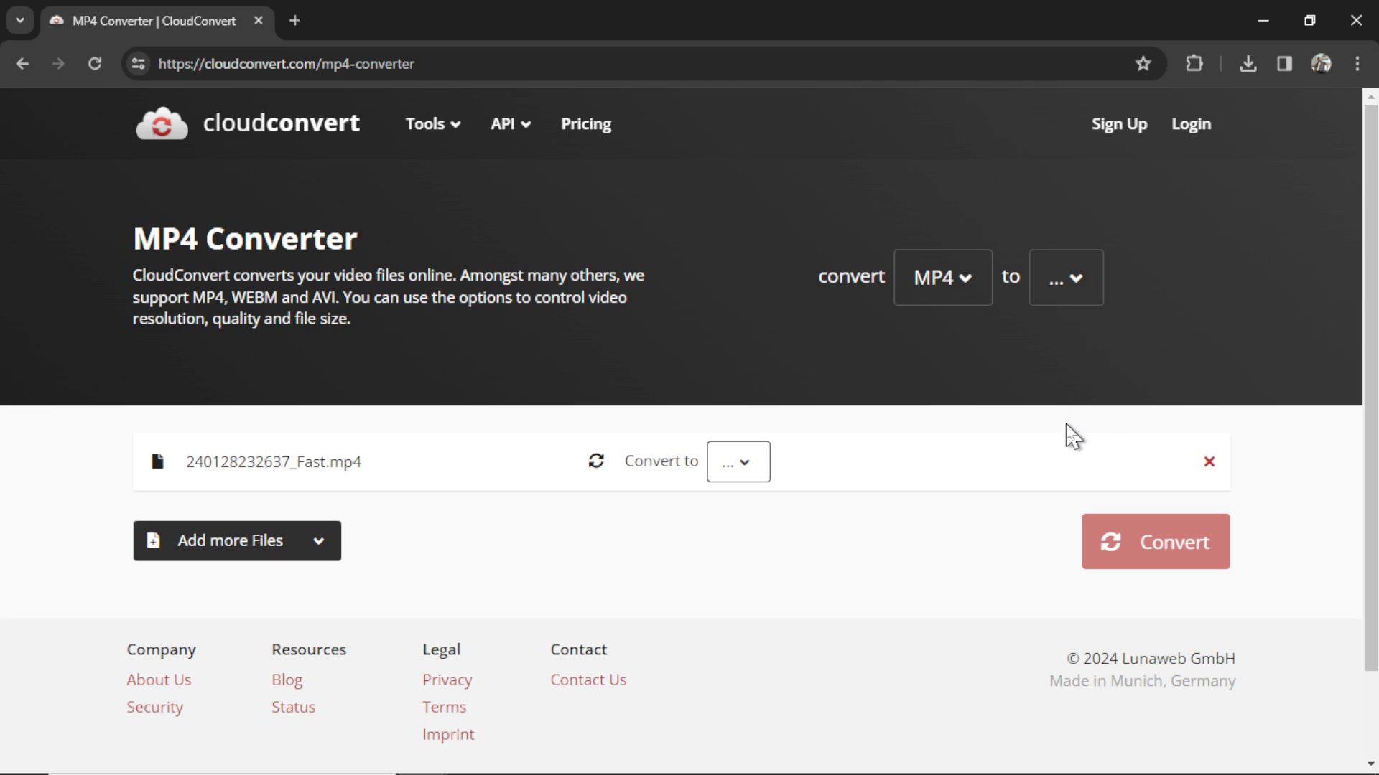
click(1061, 300)
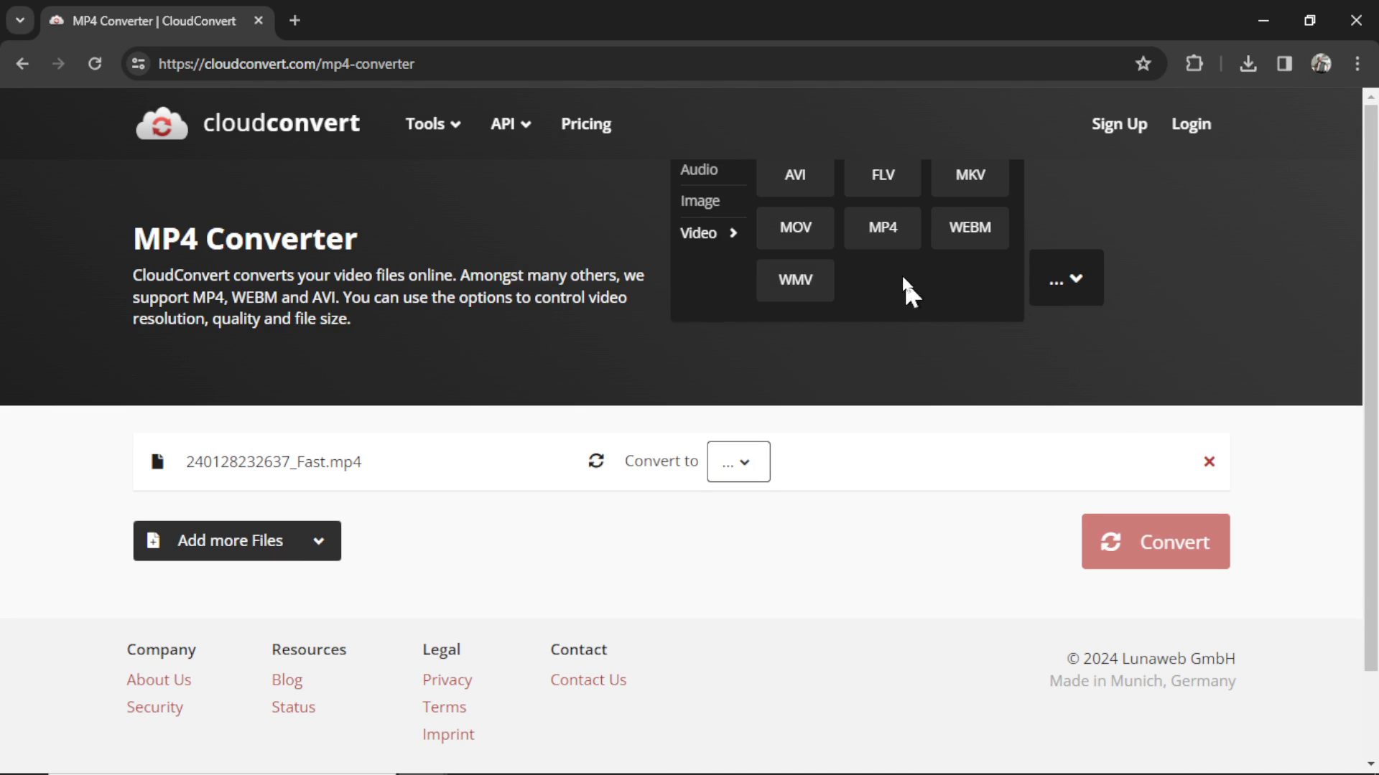
click(897, 251)
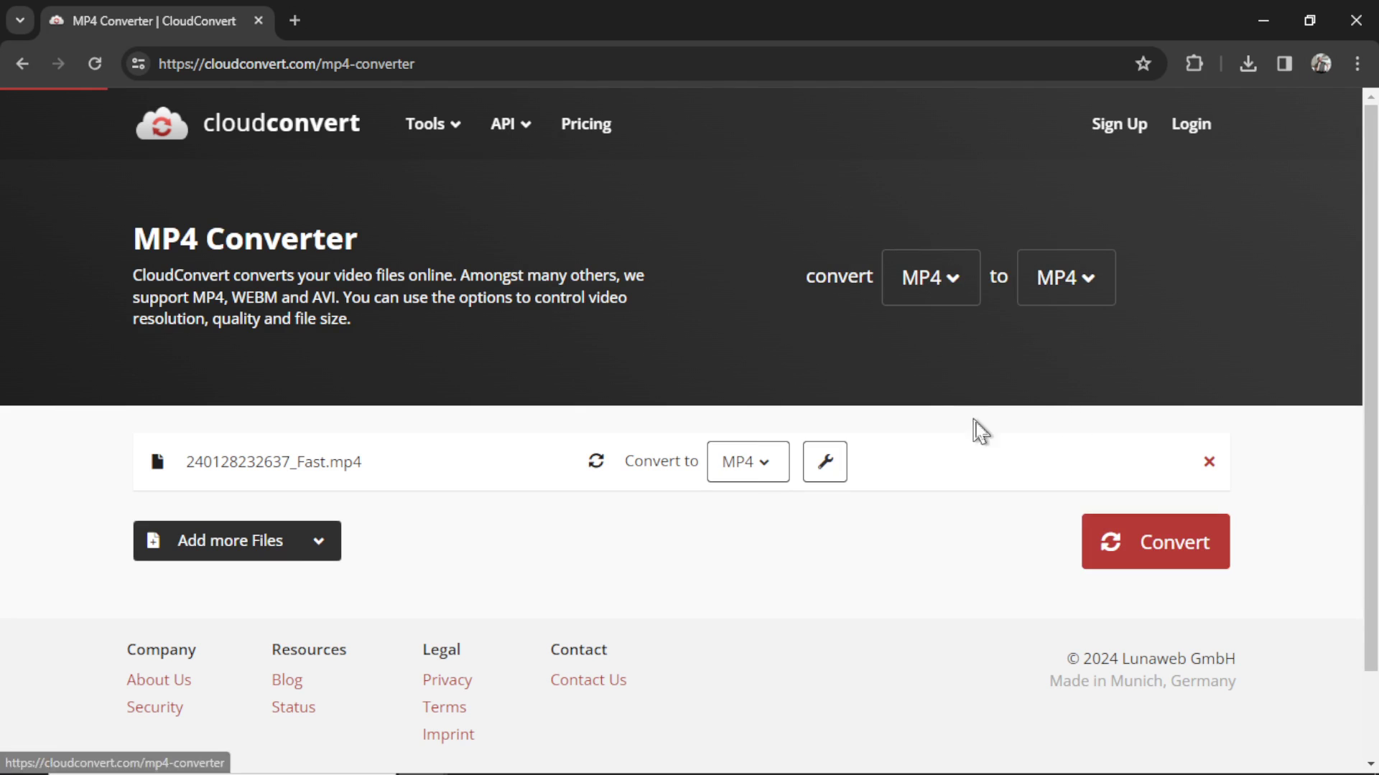
click(1152, 555)
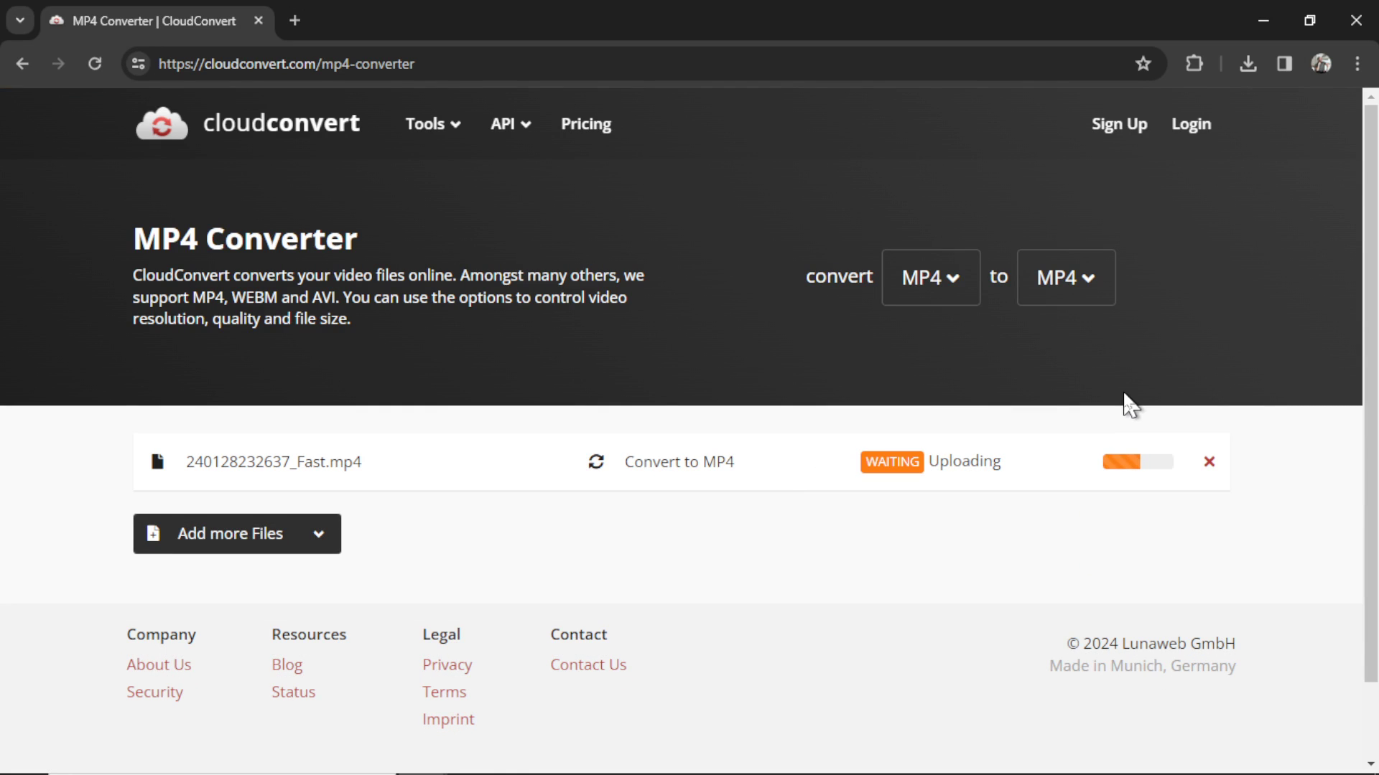